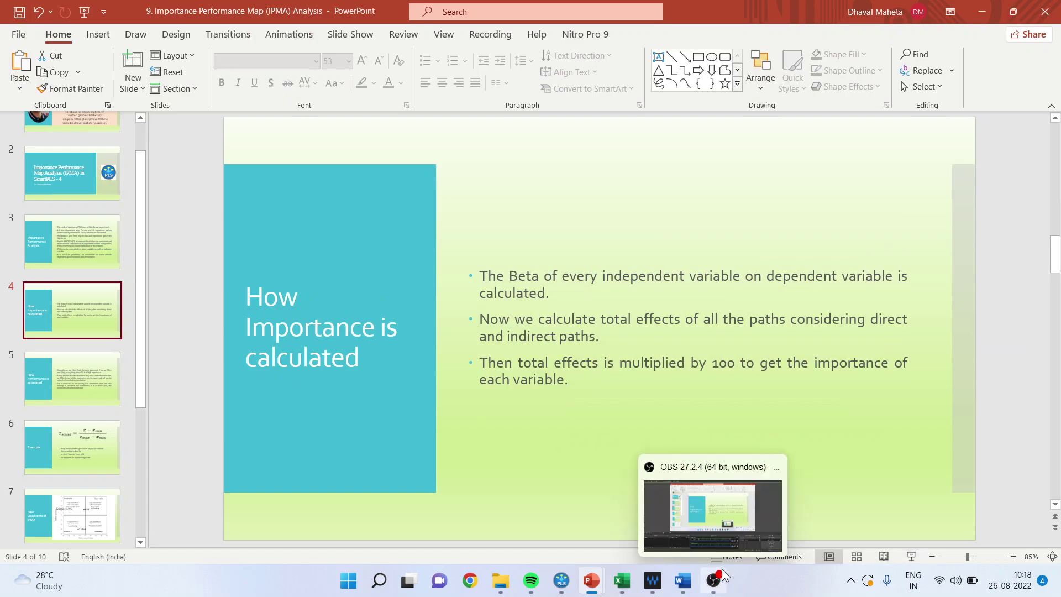
Step: Open the HBAT path model and select Job Satisfaction and its path to Staying Intention
click(560, 581)
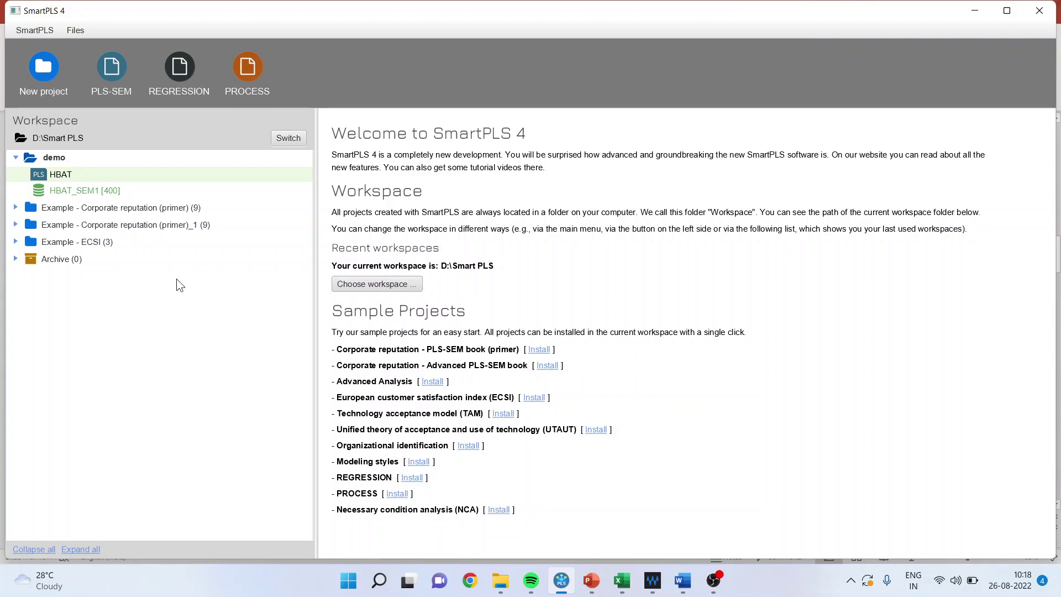
click(63, 177)
double_click(63, 178)
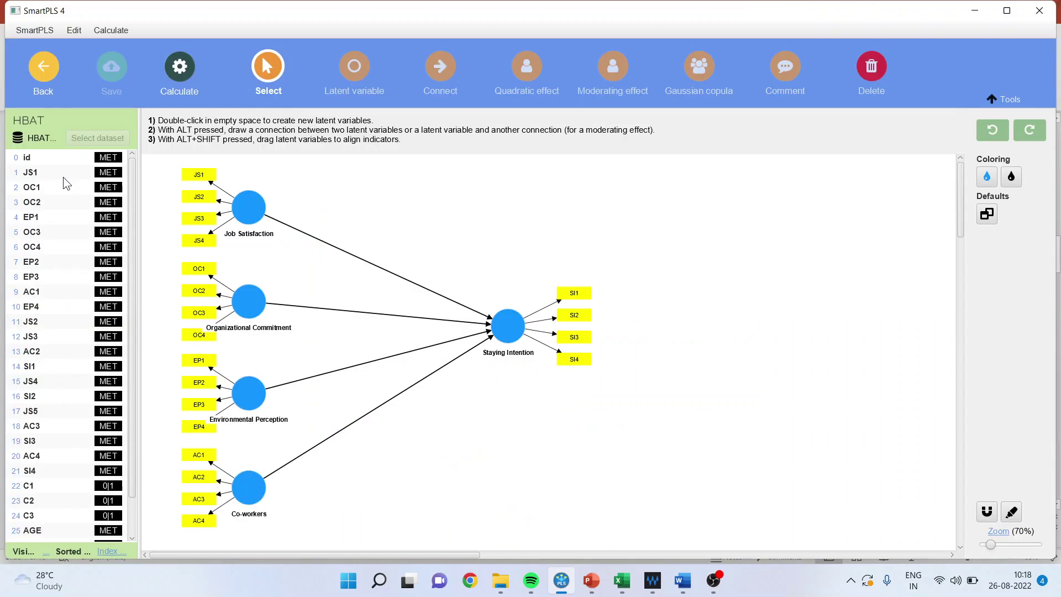
click(250, 216)
click(379, 274)
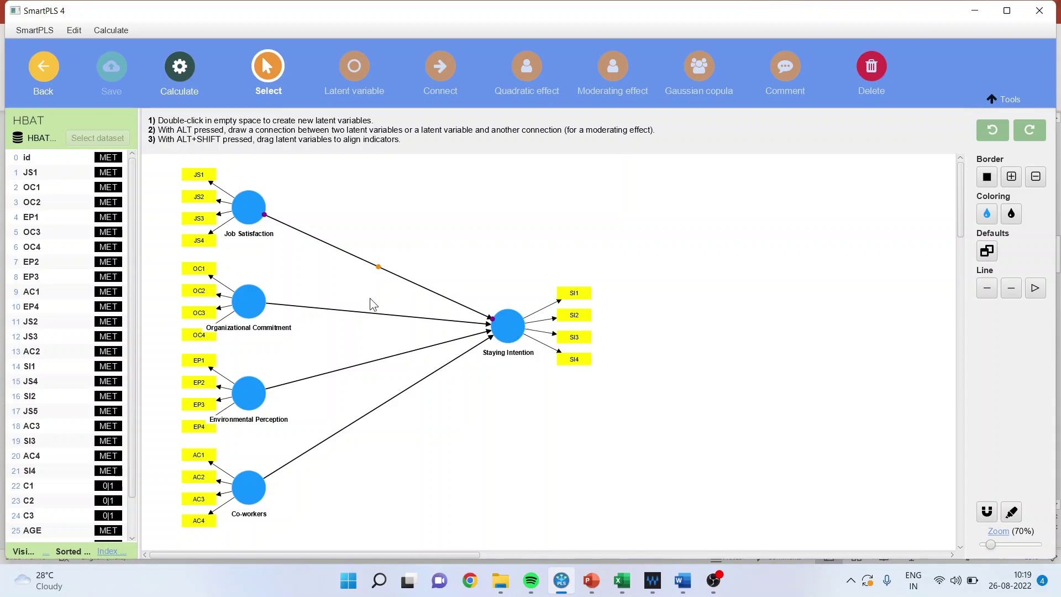
Step: Run the PLS-SEM algorithm on the HBAT model
click(175, 69)
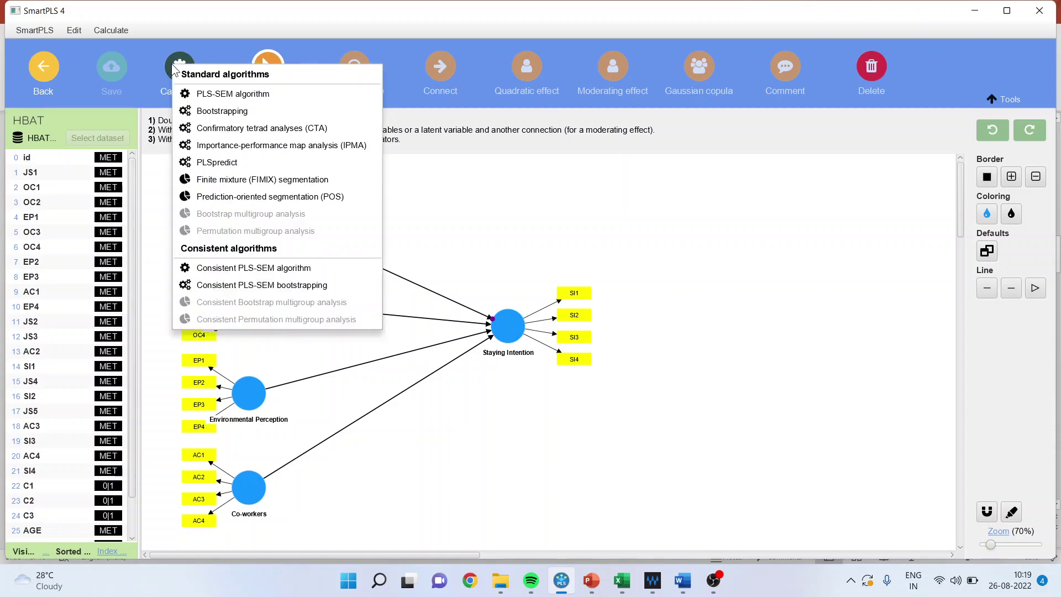
click(205, 95)
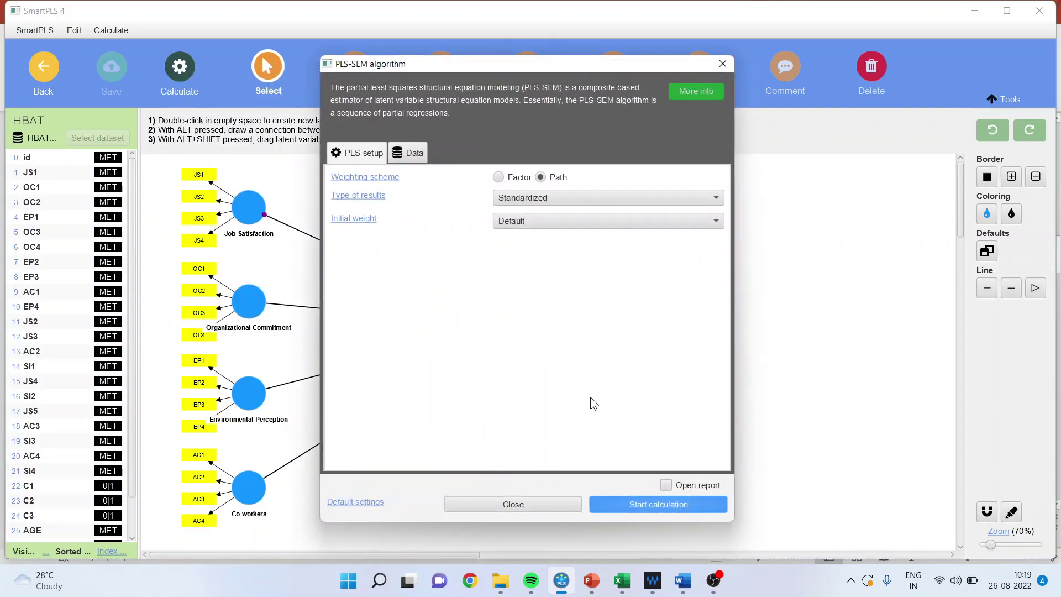
click(633, 498)
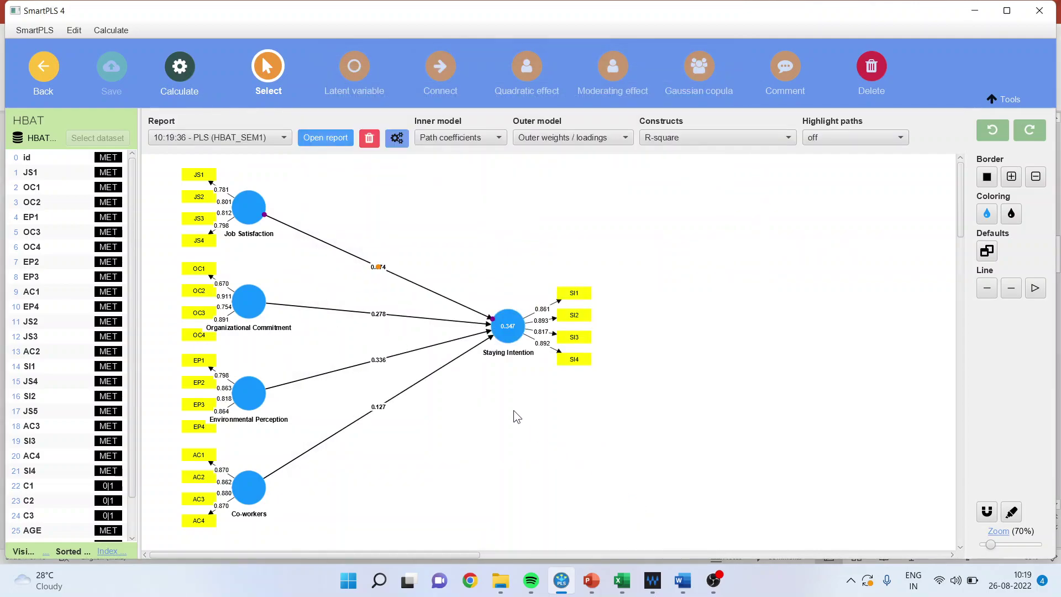
Step: Show the path coefficients matrix and select the four Staying Intention coefficients, starting at 0.127
click(323, 142)
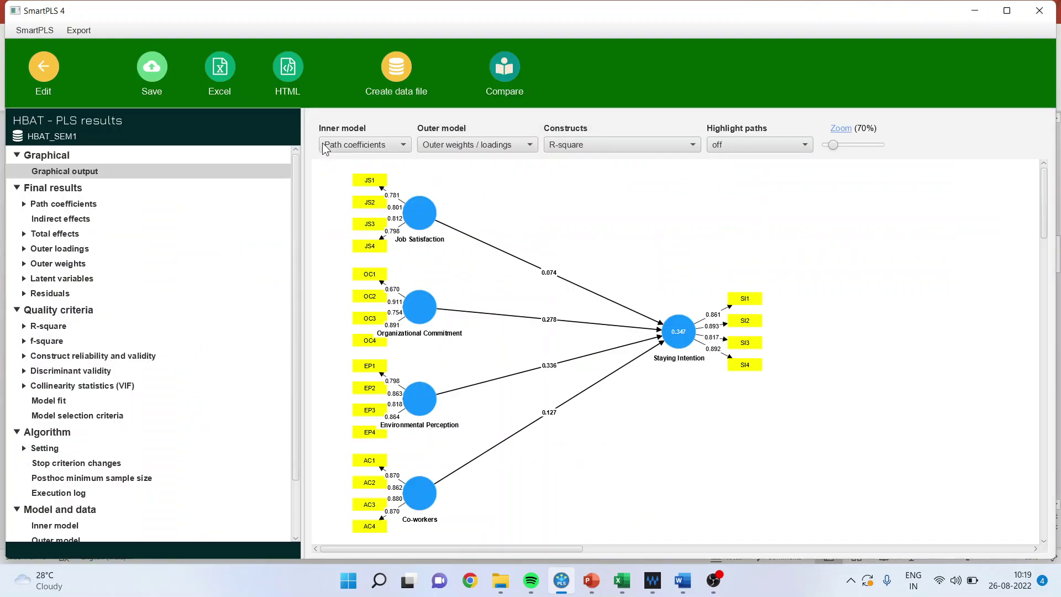
click(79, 203)
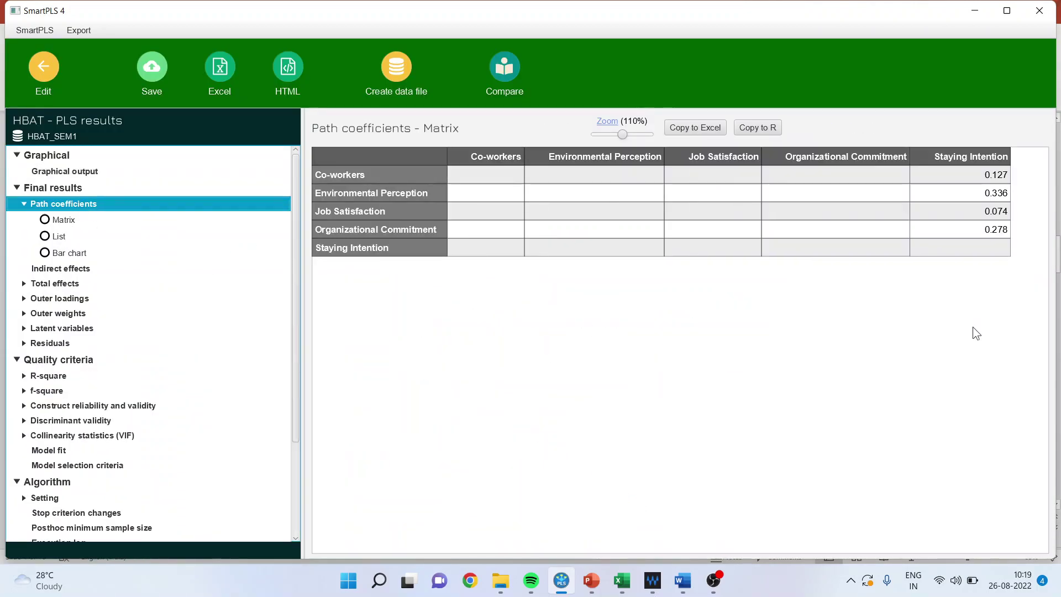
click(995, 176)
drag(992, 172, 988, 231)
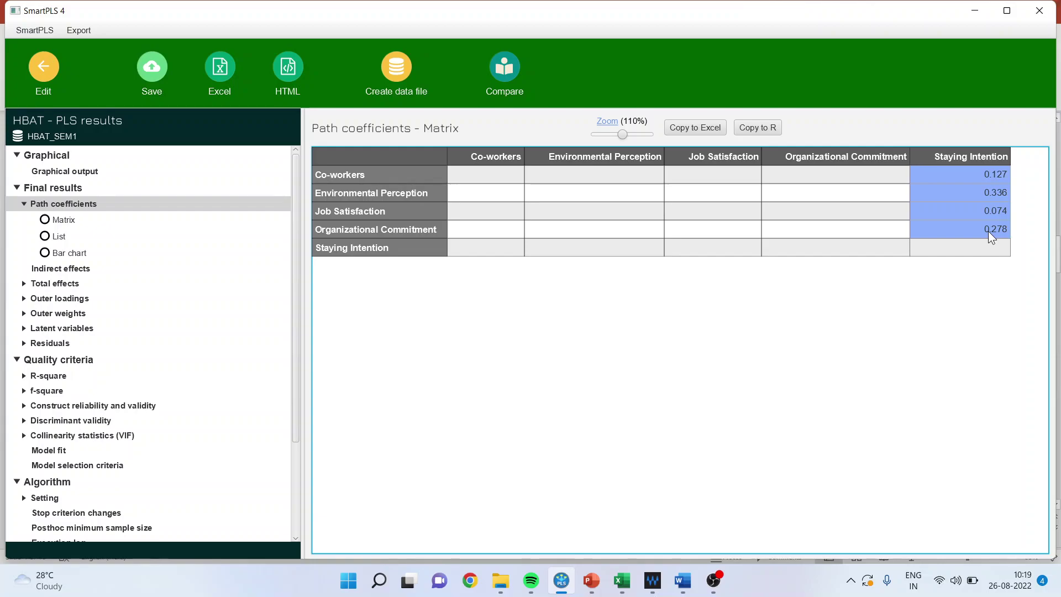
Step: Switch to the IPMA presentation and show the slide on how performance is calculated
mouse_move(592, 577)
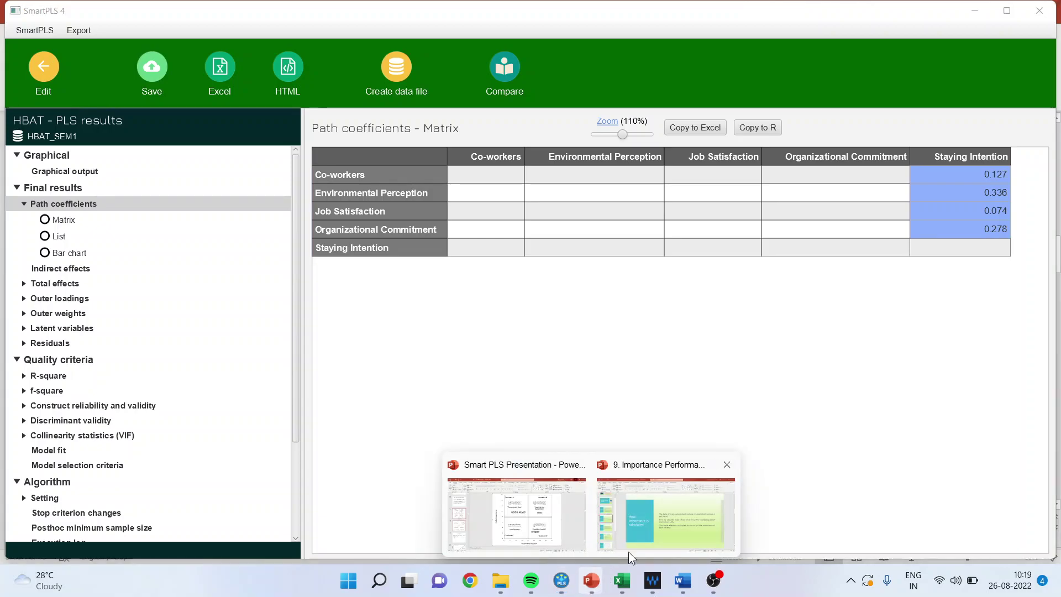
click(639, 549)
click(77, 397)
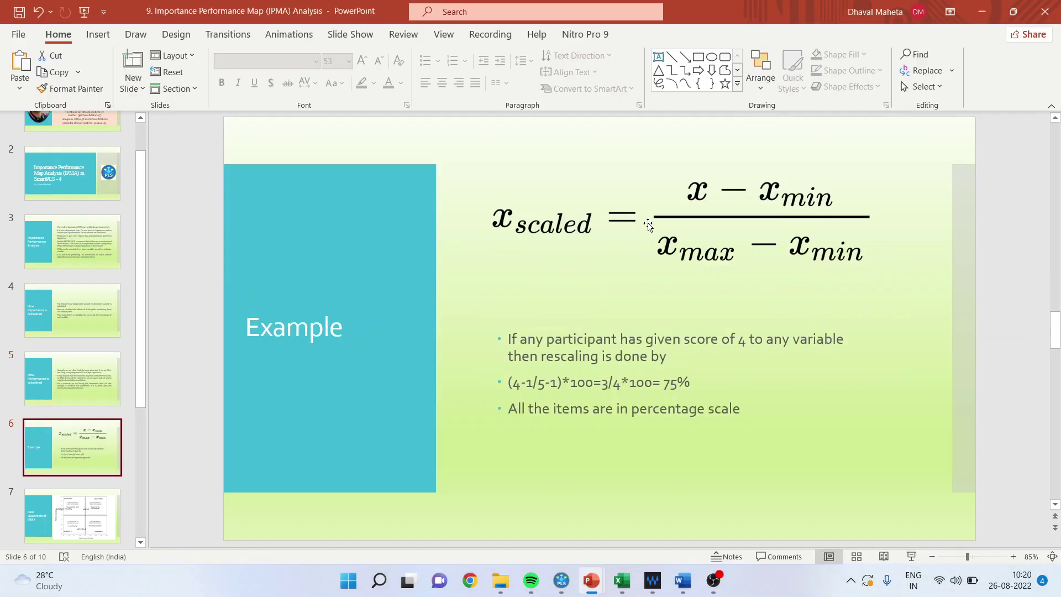
click(624, 592)
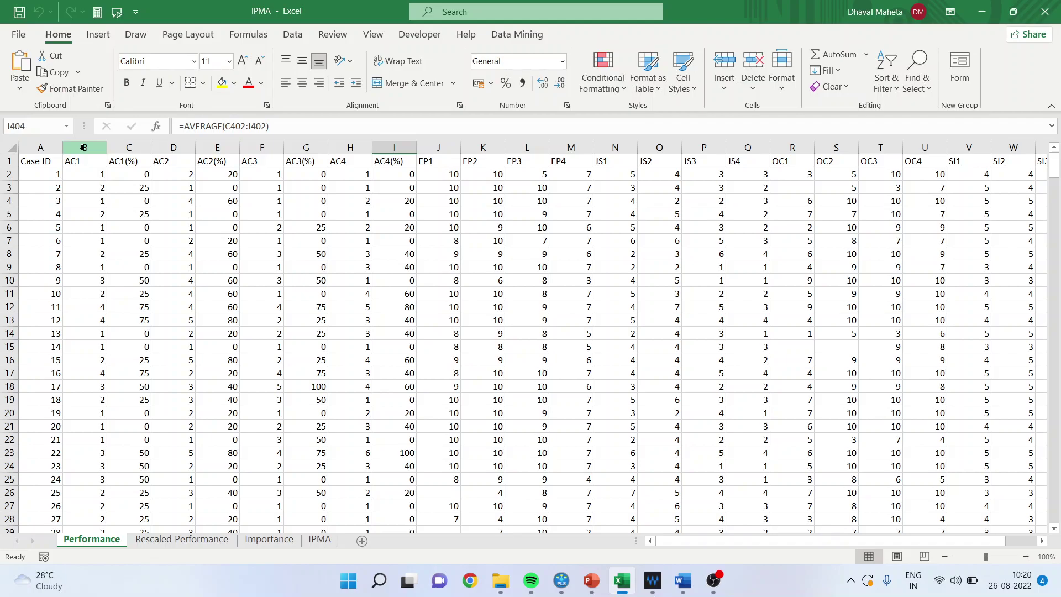
drag(49, 175, 42, 247)
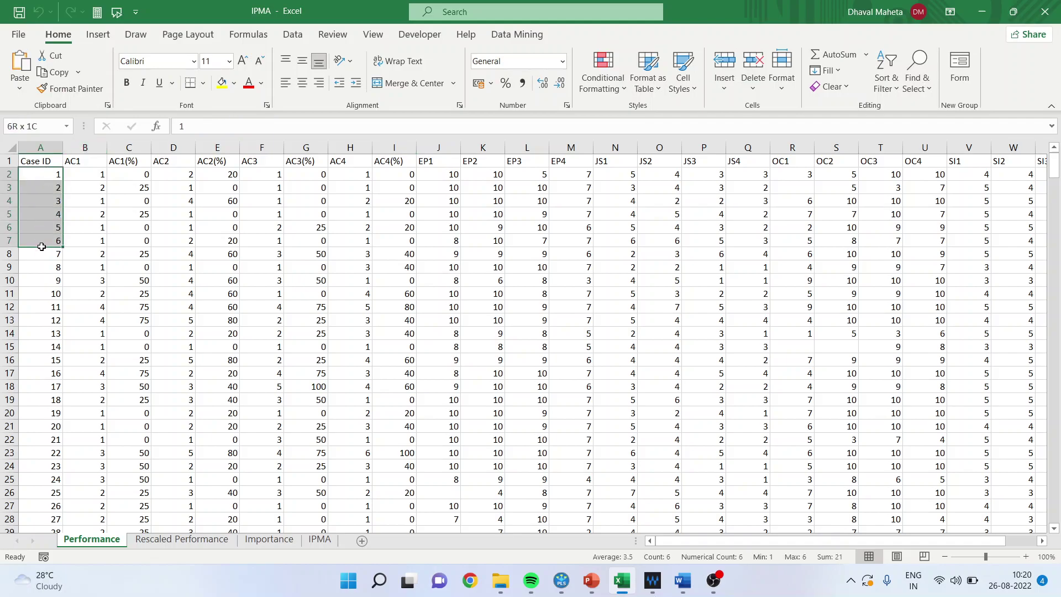
click(93, 174)
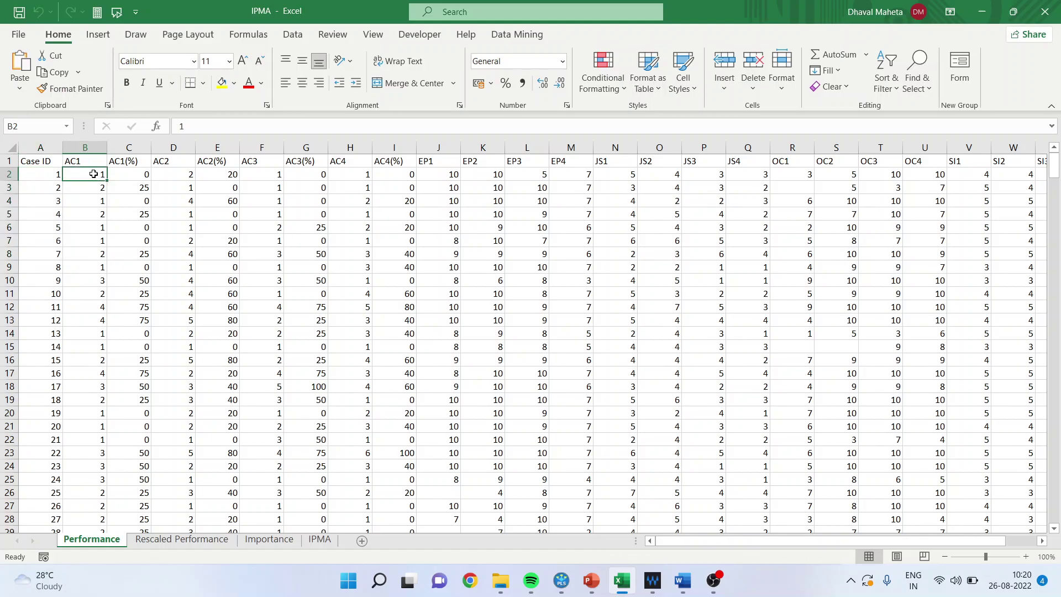
click(173, 175)
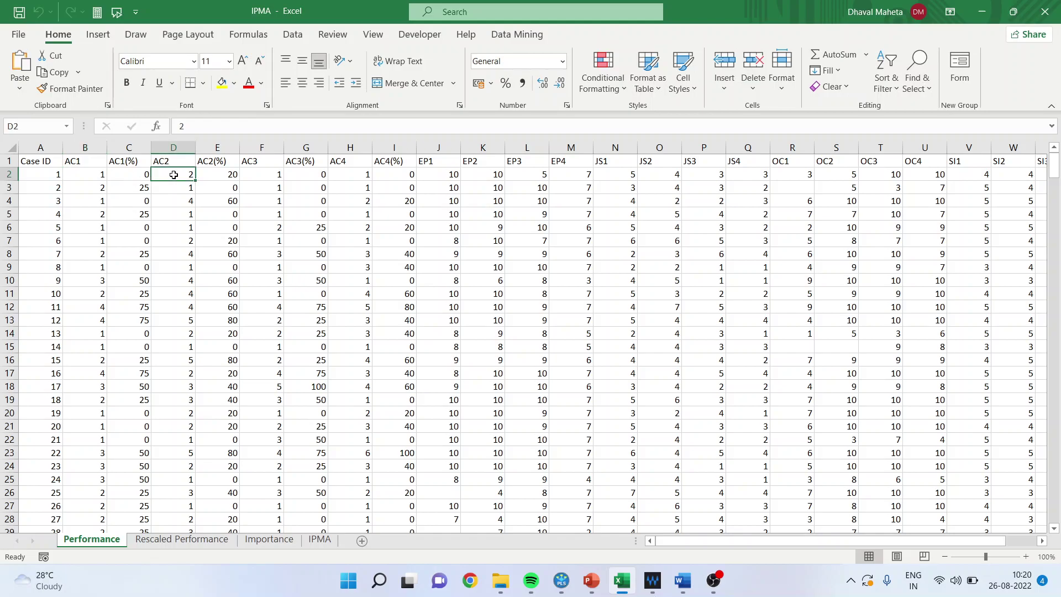
click(255, 172)
click(354, 174)
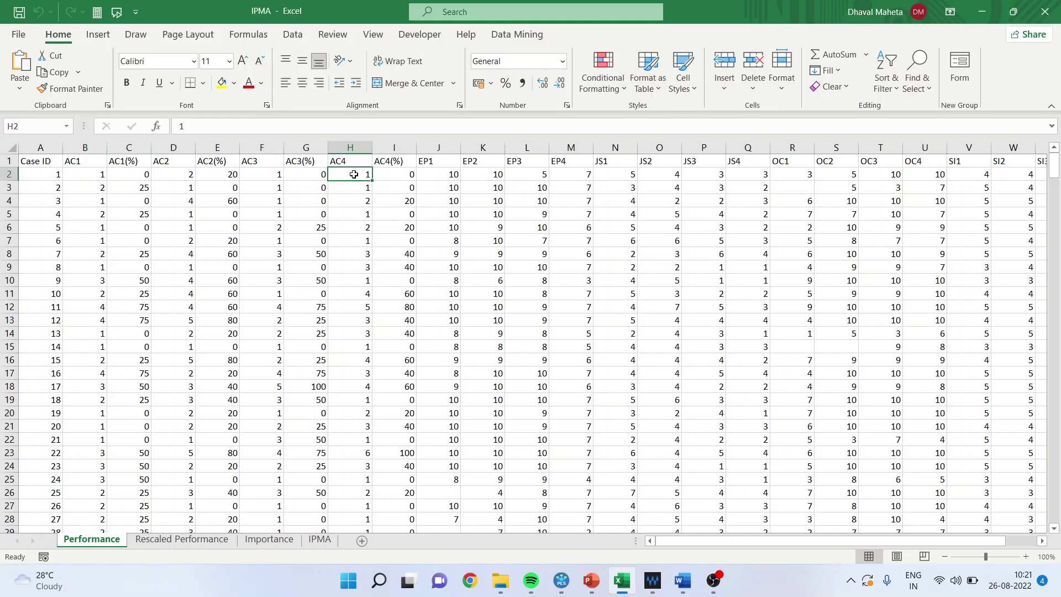
click(450, 174)
click(477, 172)
click(532, 174)
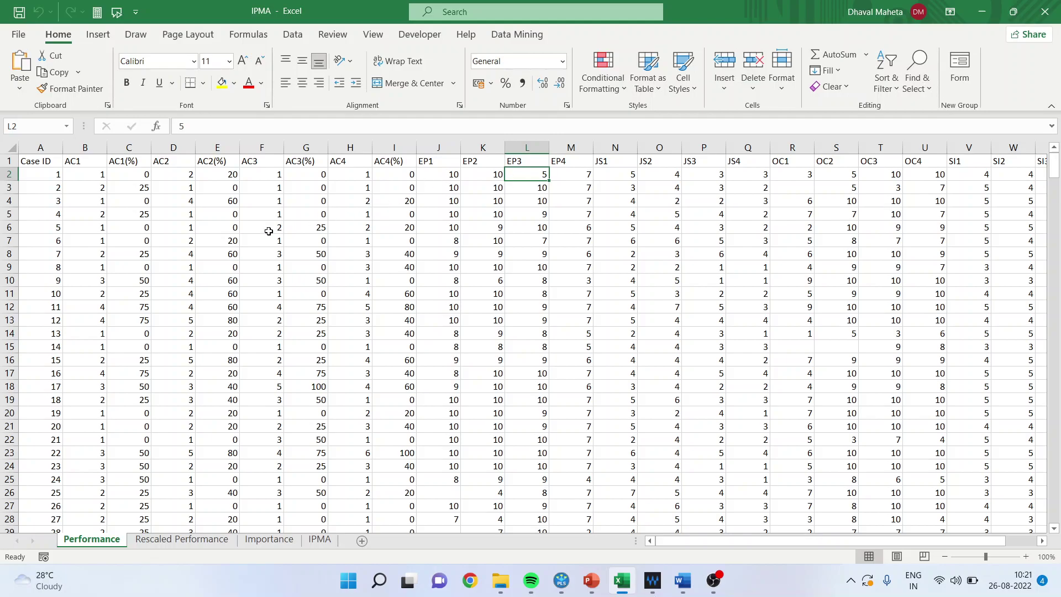
mouse_move(591, 581)
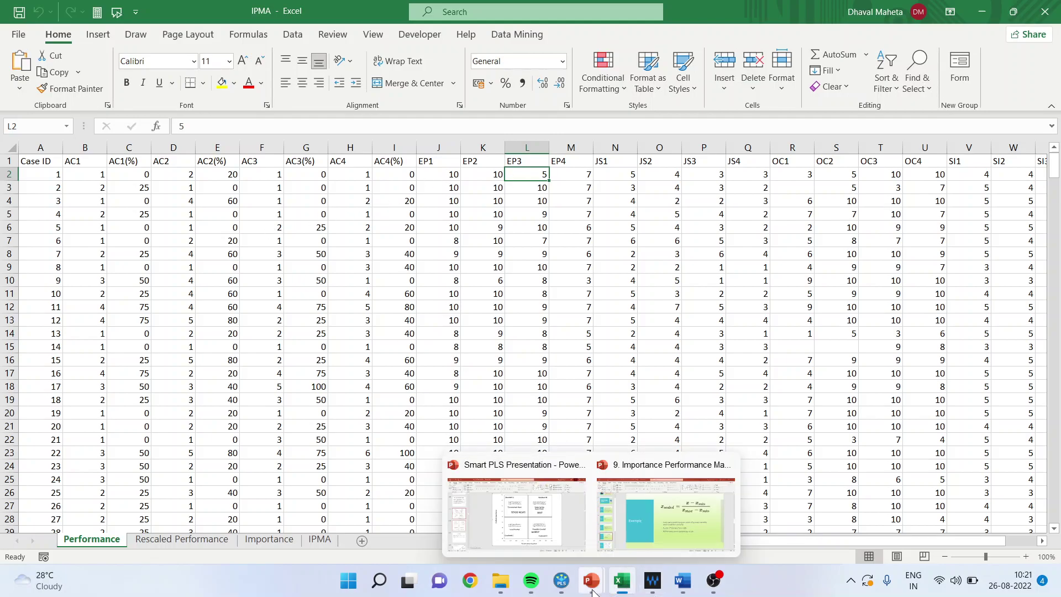
click(661, 520)
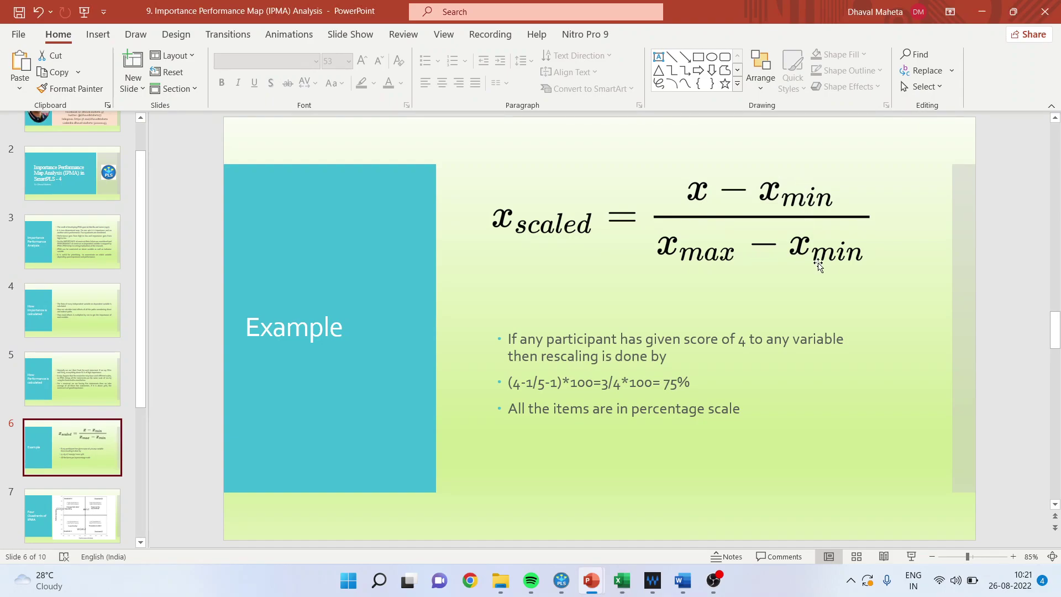
click(621, 581)
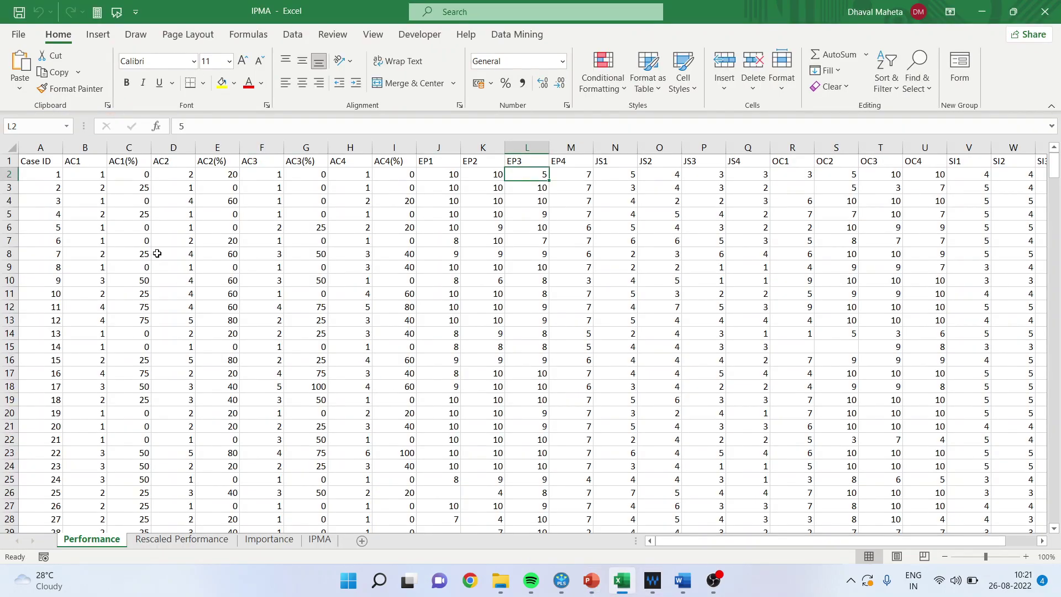
Step: Inspect the AC1 score in B2 and its rescaling formula =(B2-1)/(5-1)*100 in C2
click(86, 176)
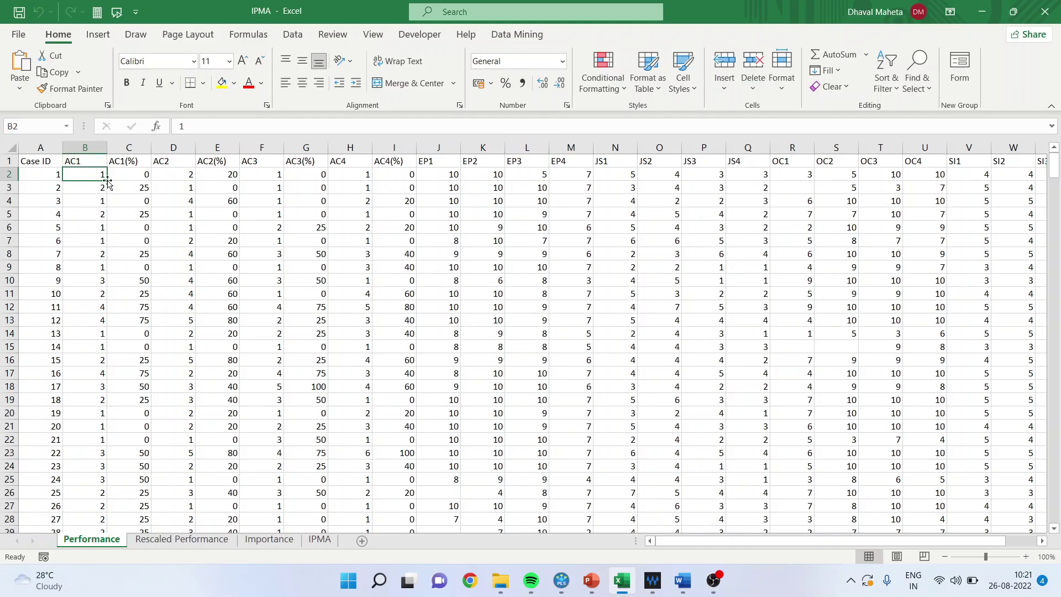
click(130, 175)
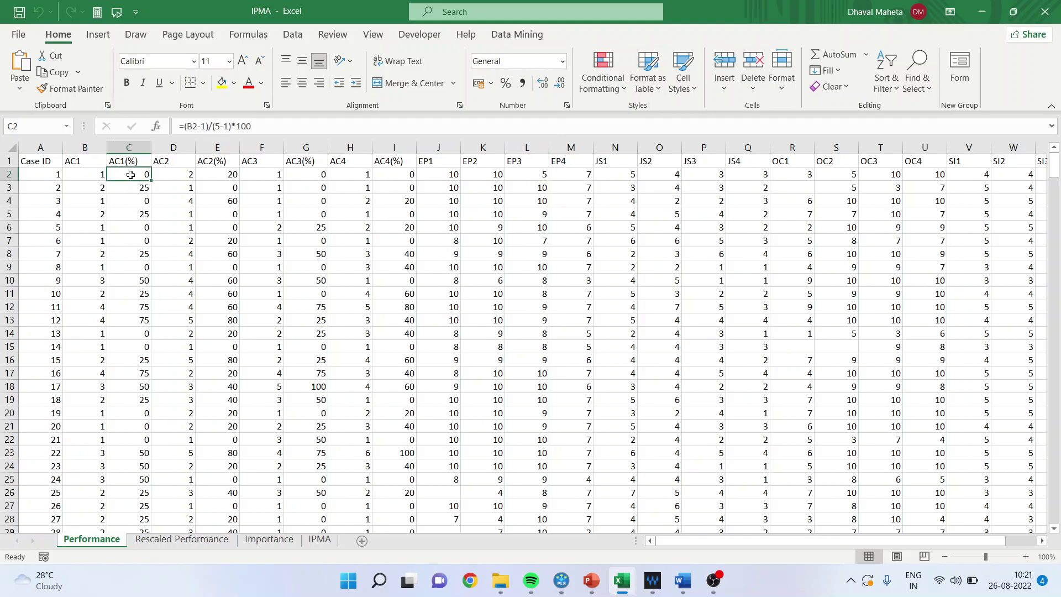
click(95, 175)
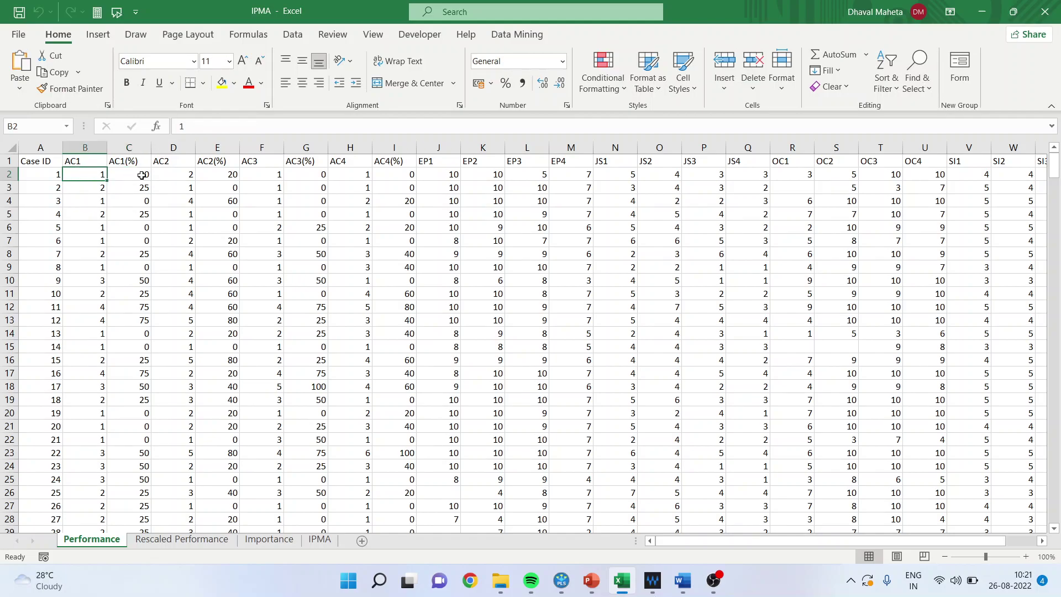
click(142, 174)
Step: Try replacing the formula's minimum 1 with E5, undo the change, and recheck C3 and C2
click(207, 128)
double_click(205, 127)
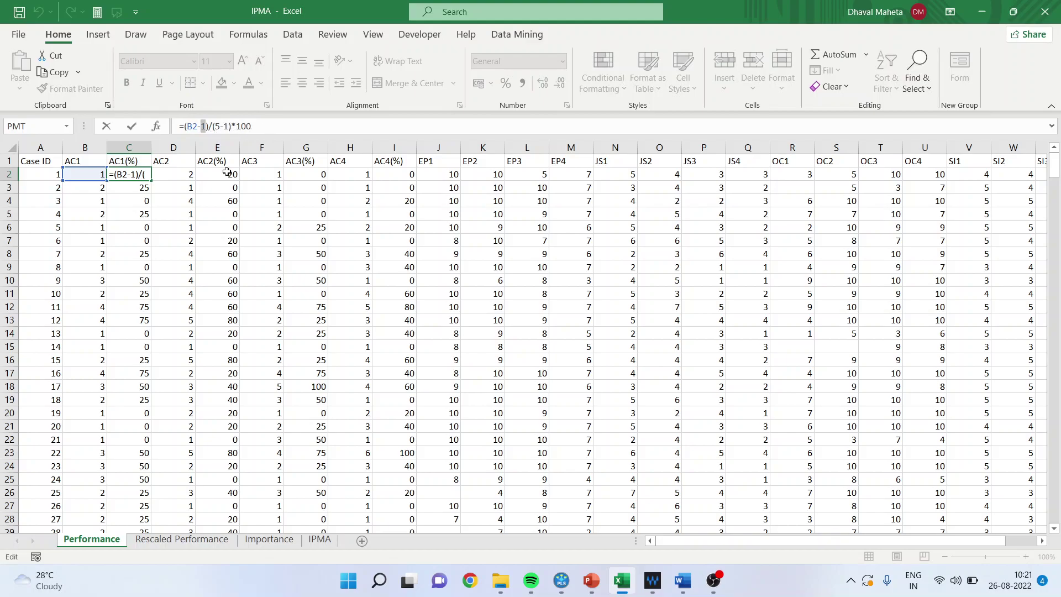
click(199, 213)
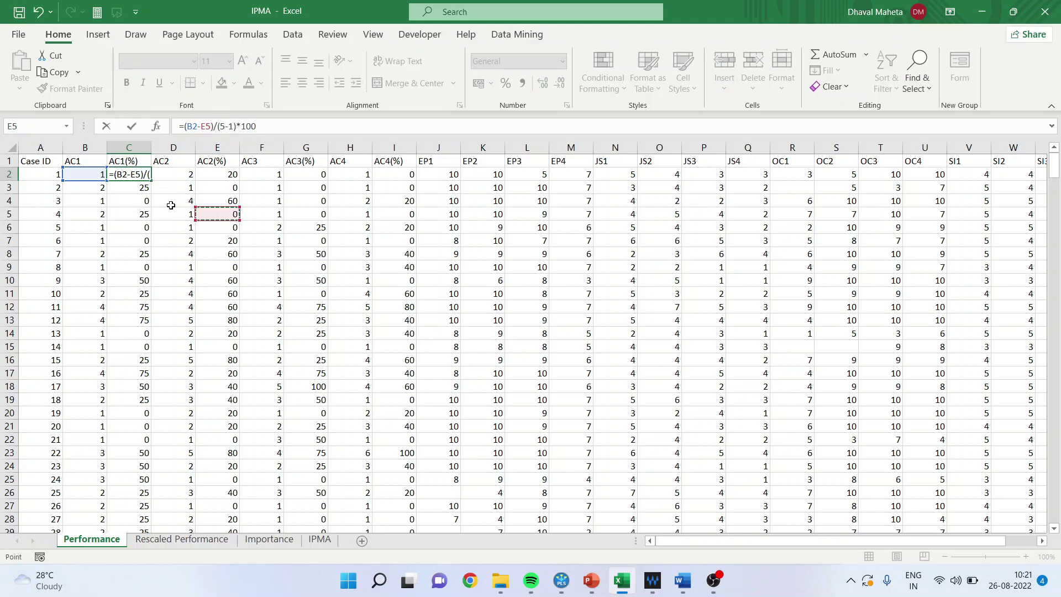
key(Return)
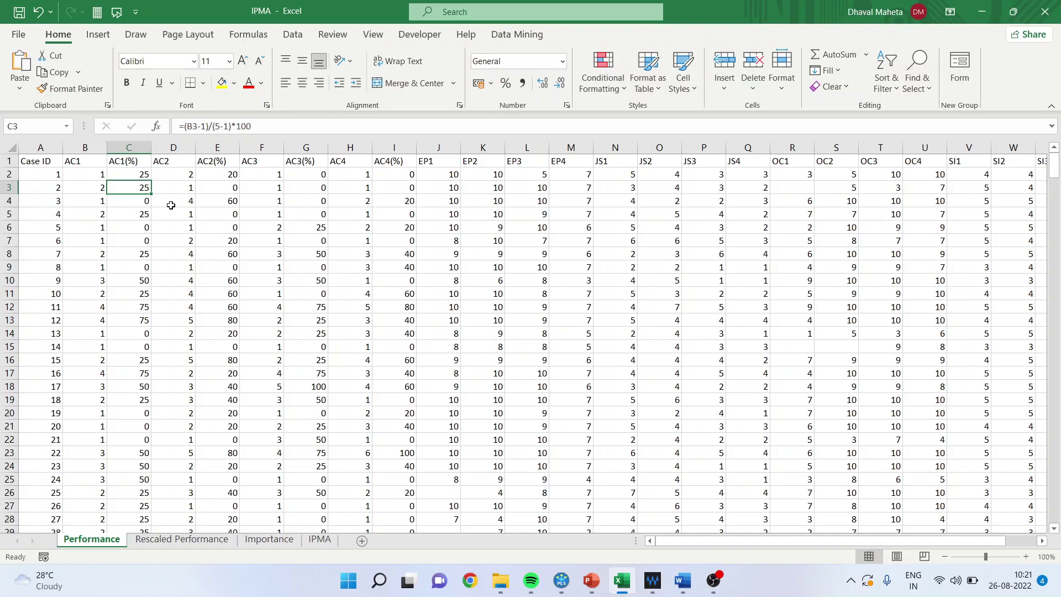
key(ctrl+z)
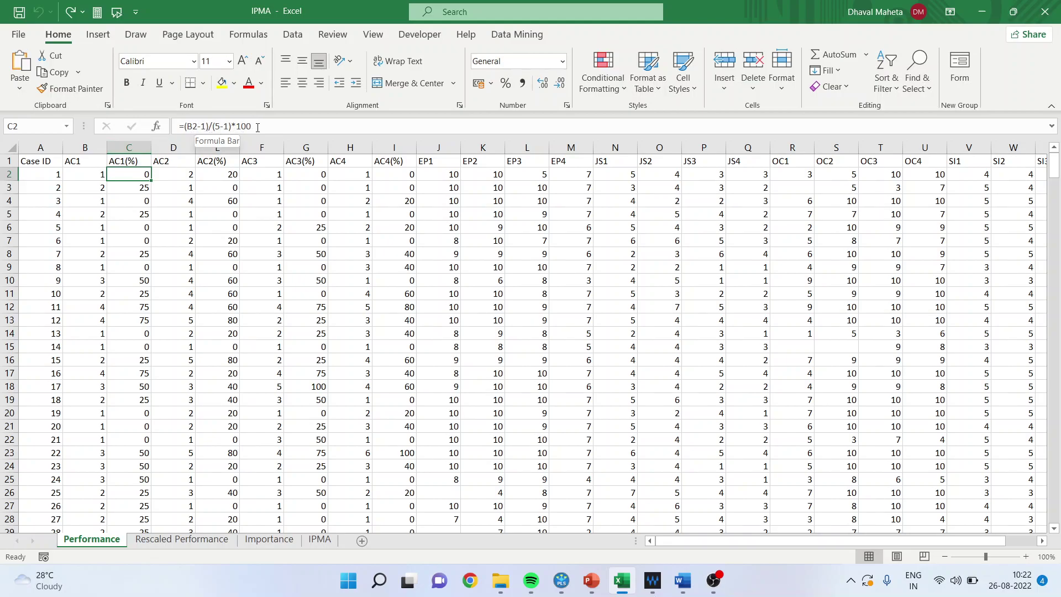
click(139, 189)
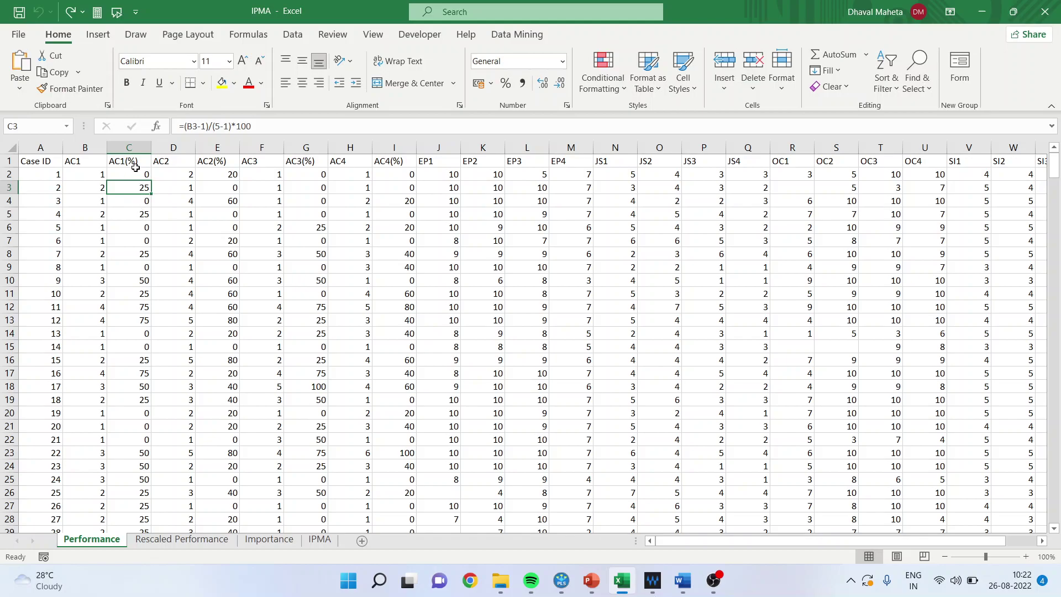
click(135, 174)
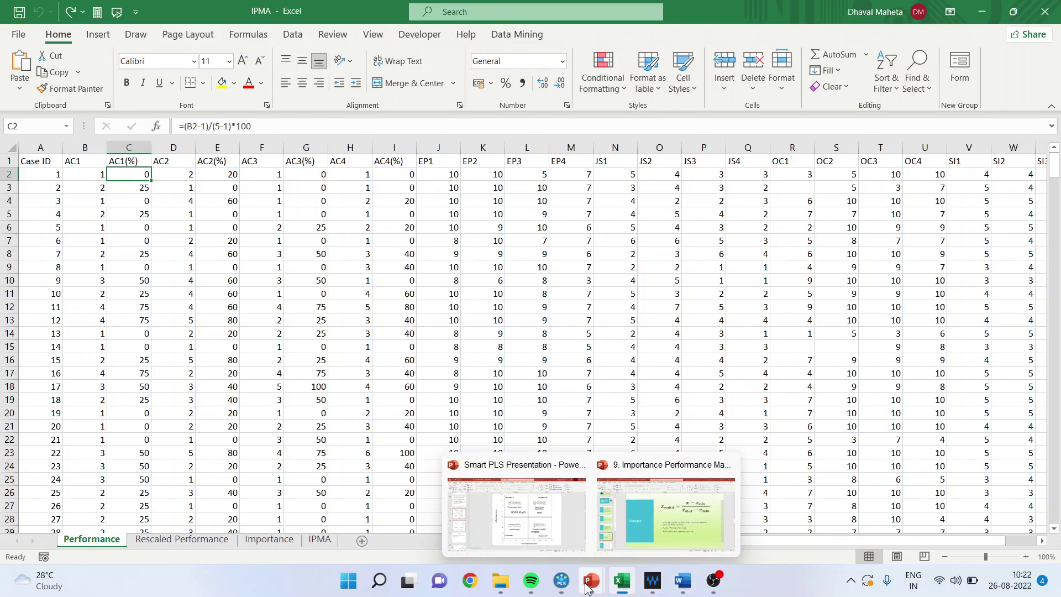
Step: Return SmartPLS from the results to the model, then bring up the IPMA workbook's Performance sheet
click(561, 581)
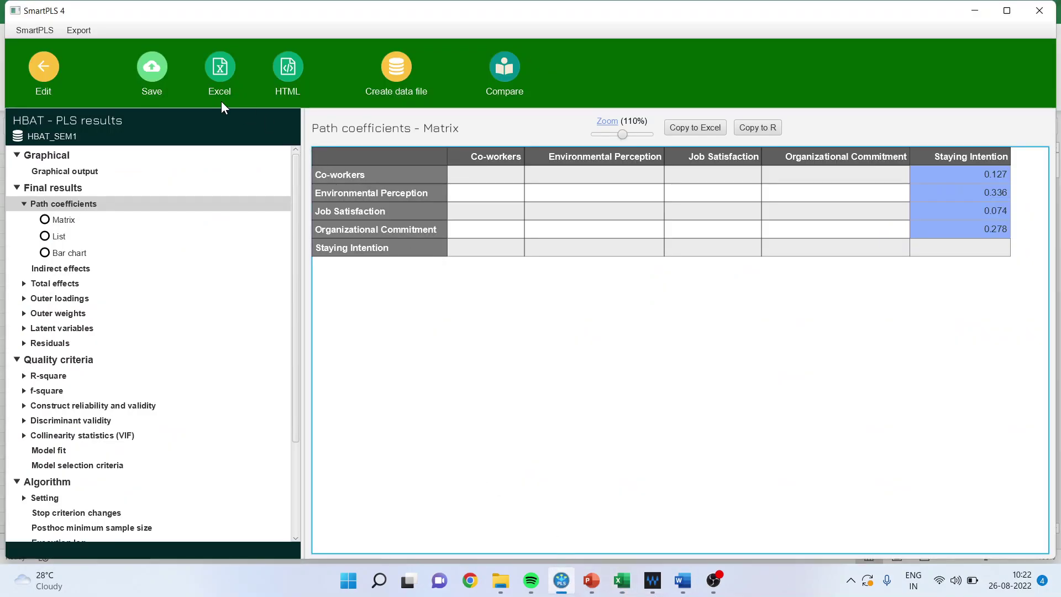
click(40, 69)
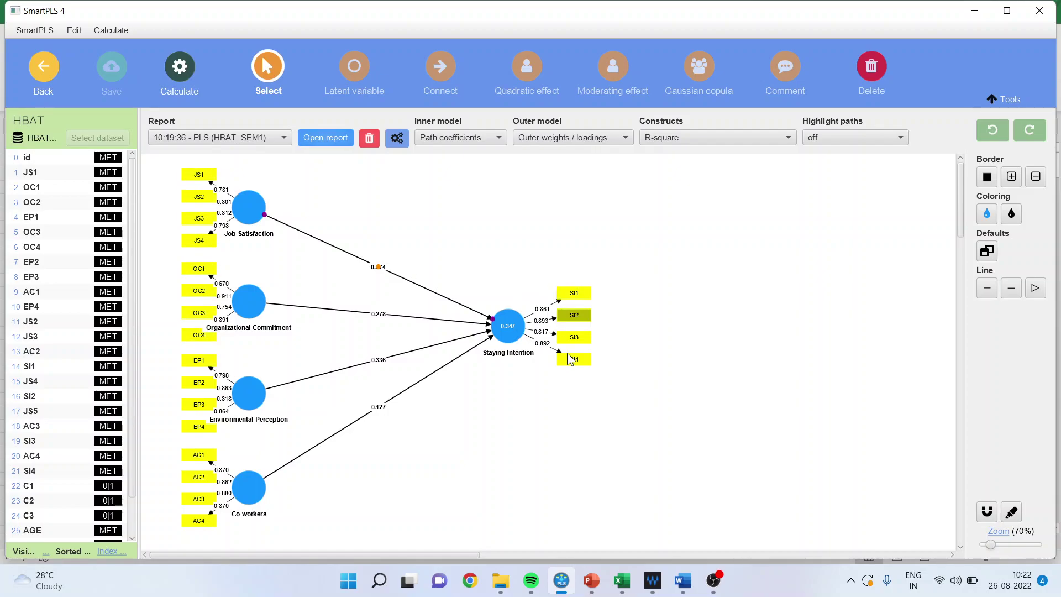
click(623, 575)
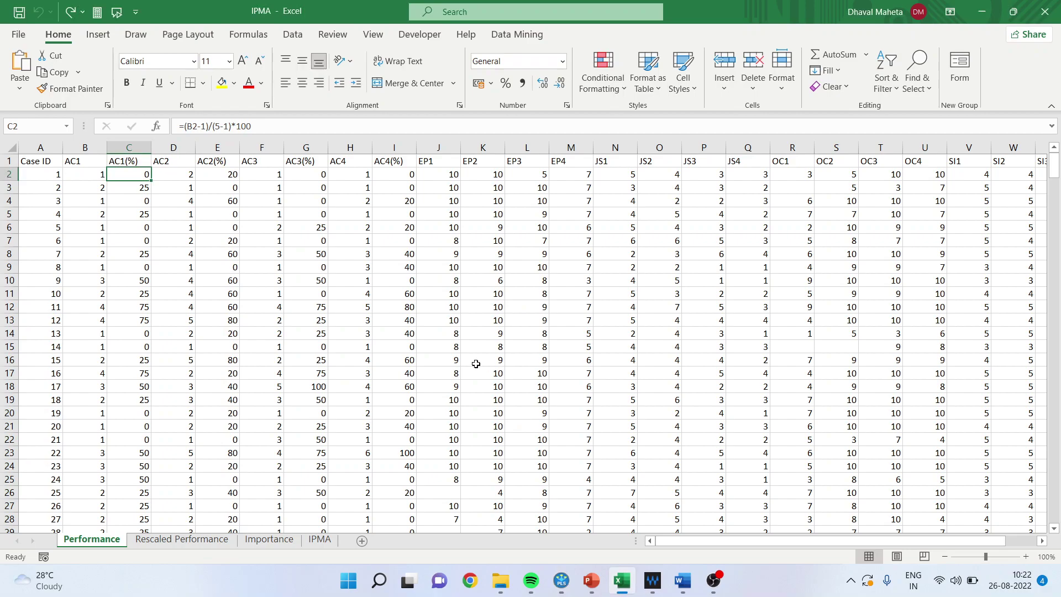
Step: Inspect the EP1 score and the AC1(%) rescaling formula, then scroll down to the averages row
click(443, 173)
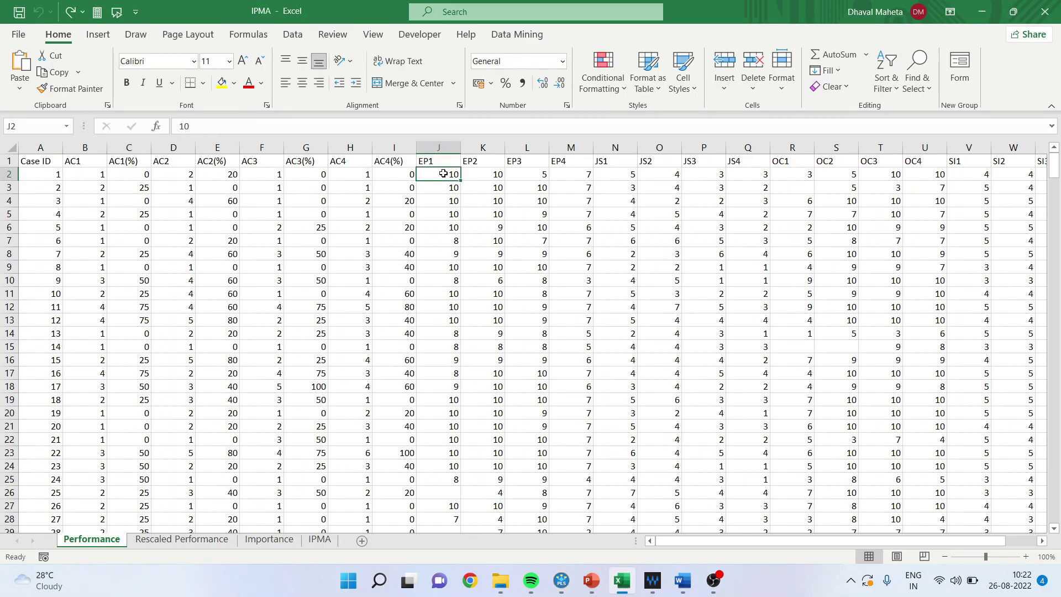
click(132, 176)
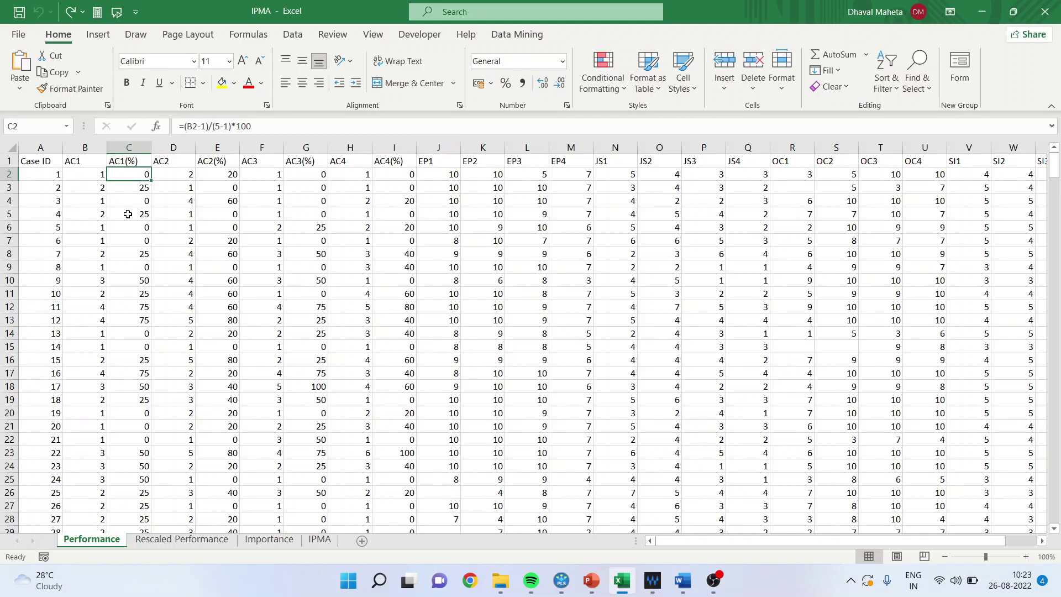
scroll(127, 206, down, 20)
scroll(142, 300, down, 20)
scroll(142, 300, down, 20)
scroll(142, 300, down, 20)
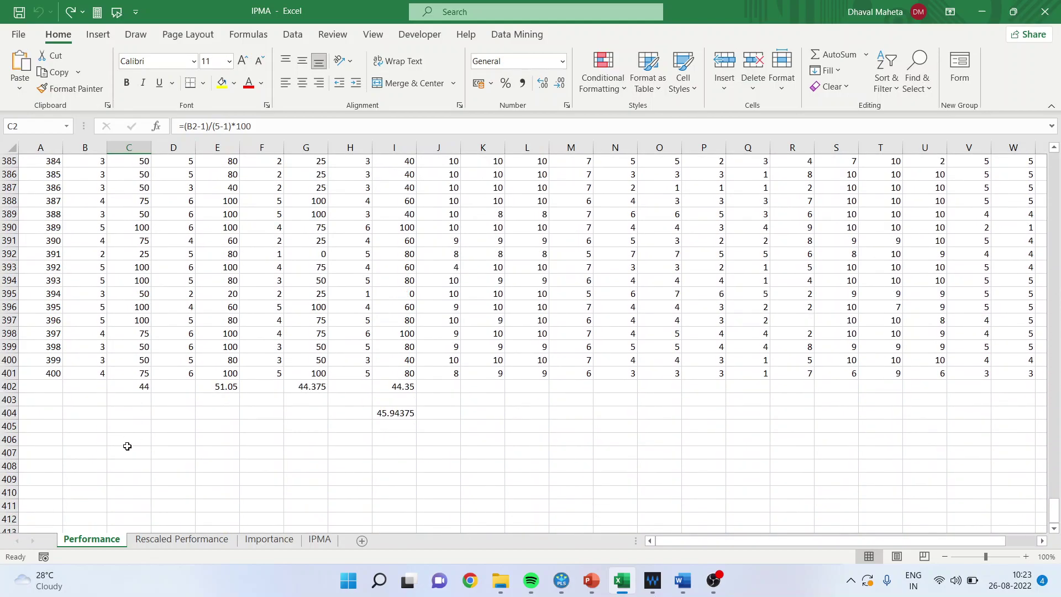
Step: Check the AC1–AC4(%) averages in row 402 and the overall 45.94375, then open the Importance sheet
click(129, 388)
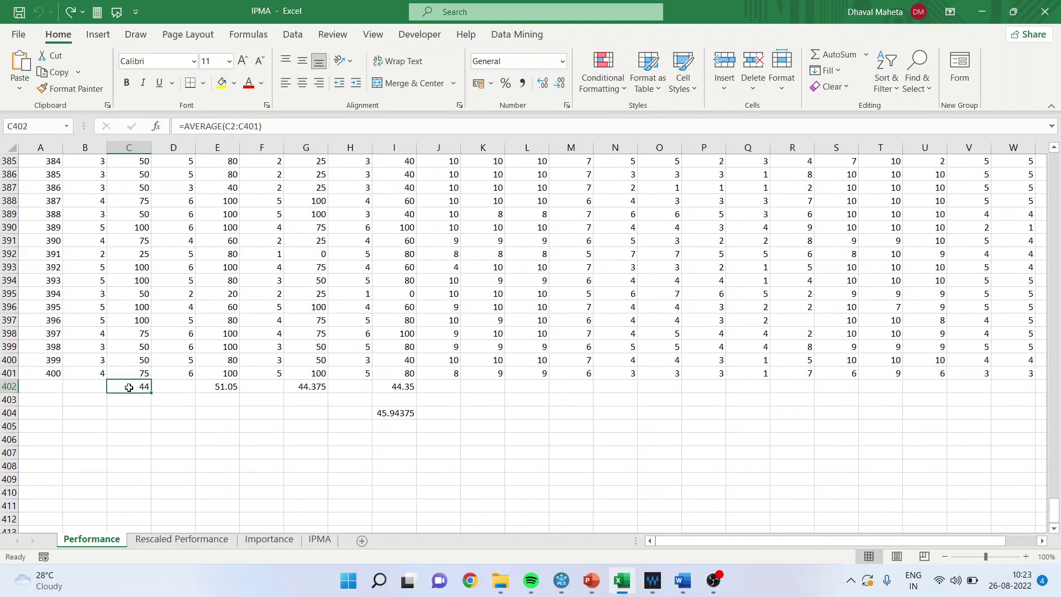
click(219, 389)
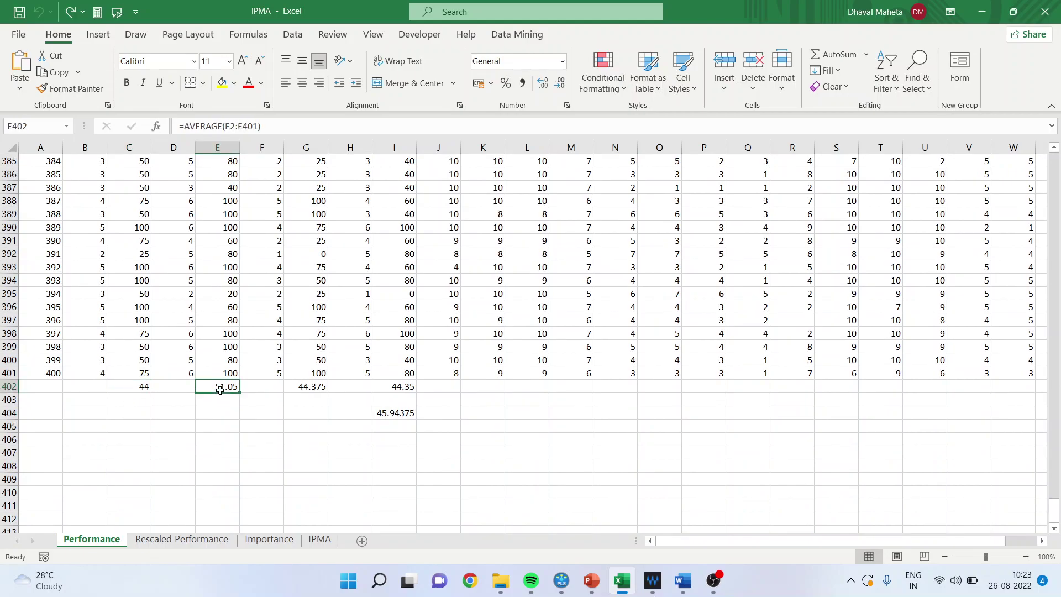
click(305, 388)
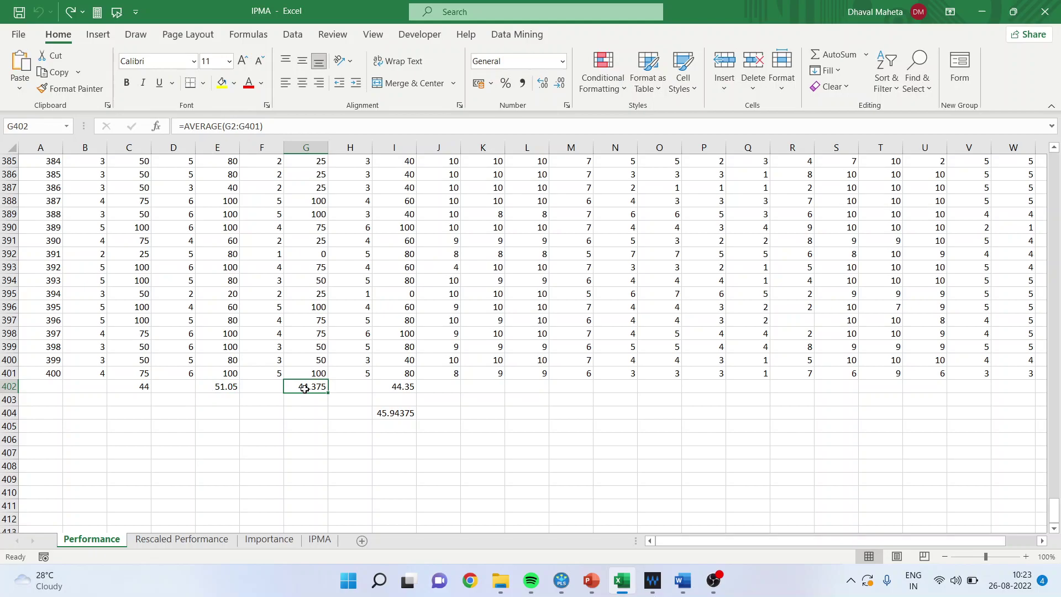
click(396, 387)
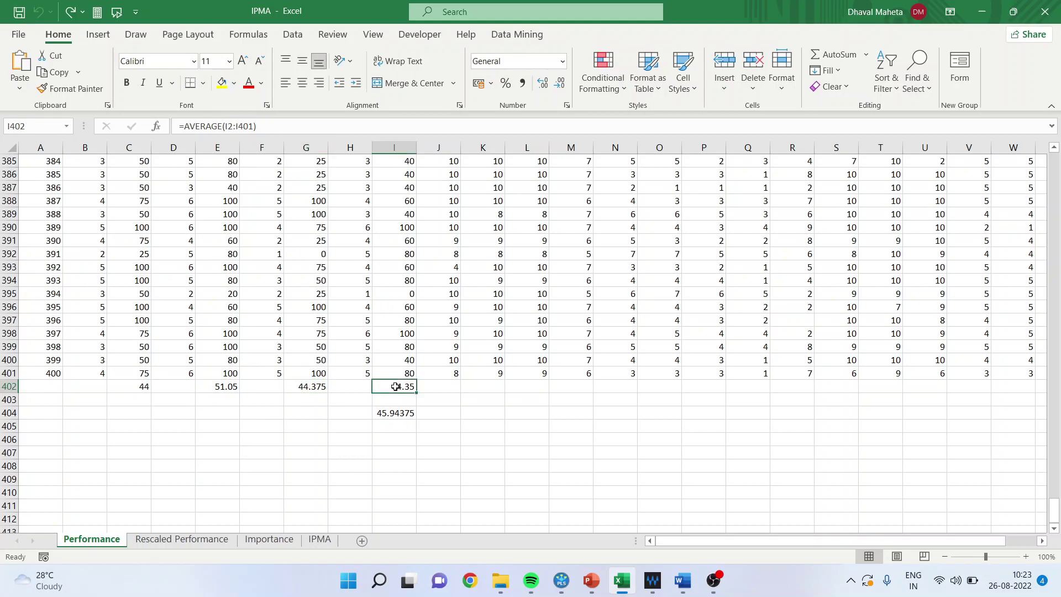
click(131, 387)
click(221, 385)
click(323, 387)
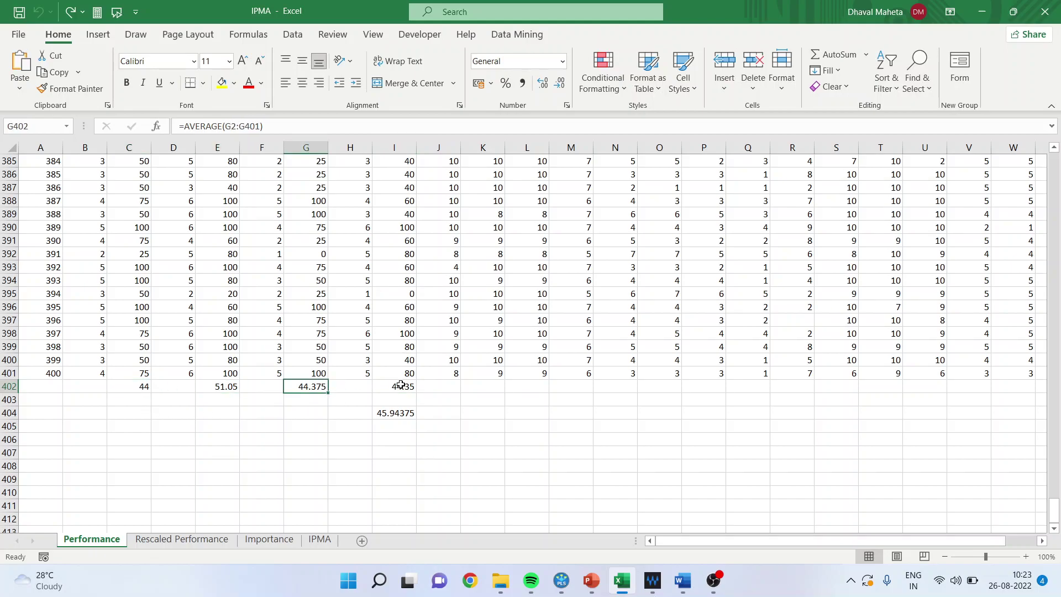
click(401, 385)
click(397, 414)
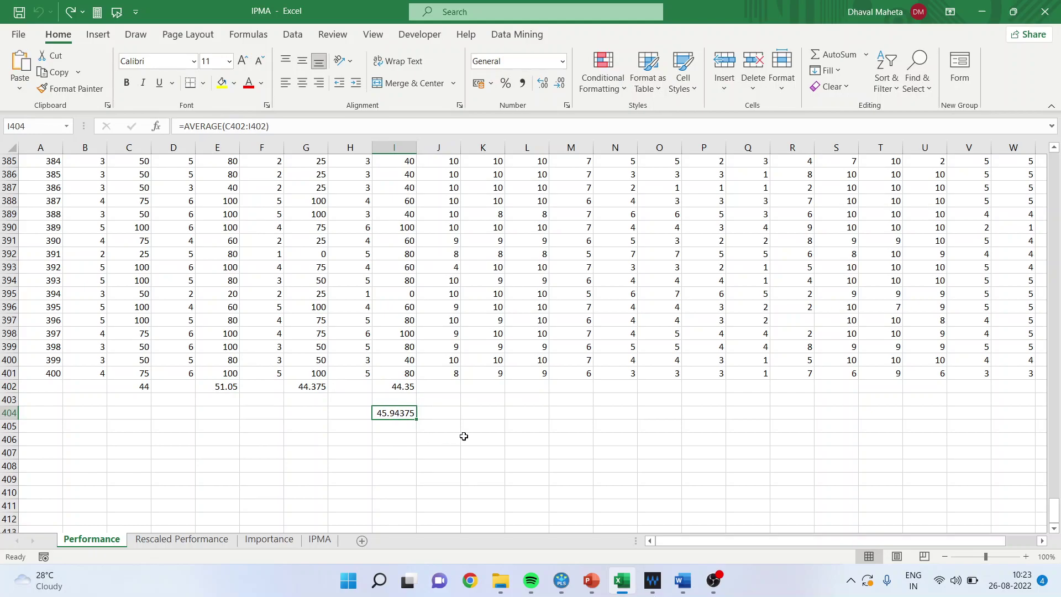
click(269, 540)
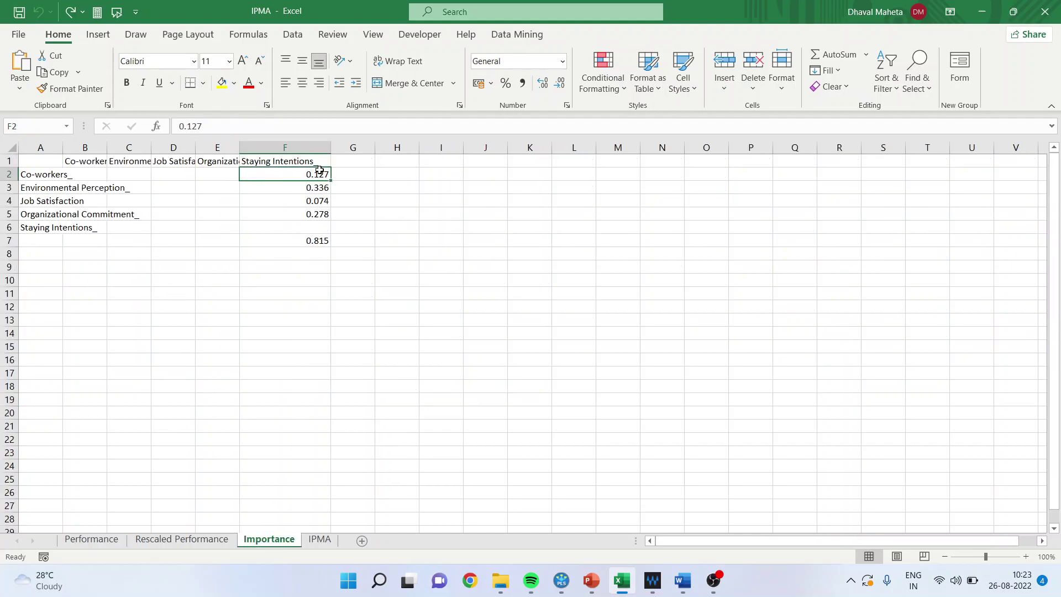
Step: Open the IPMA sheet and inspect the Co-workers row's importance value 0.127
click(320, 540)
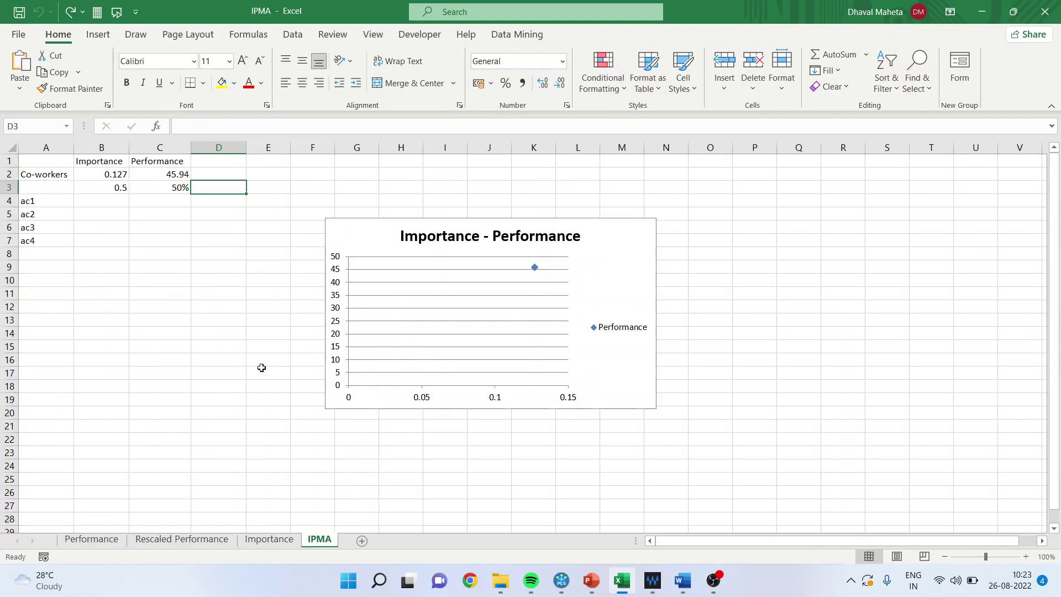
click(44, 176)
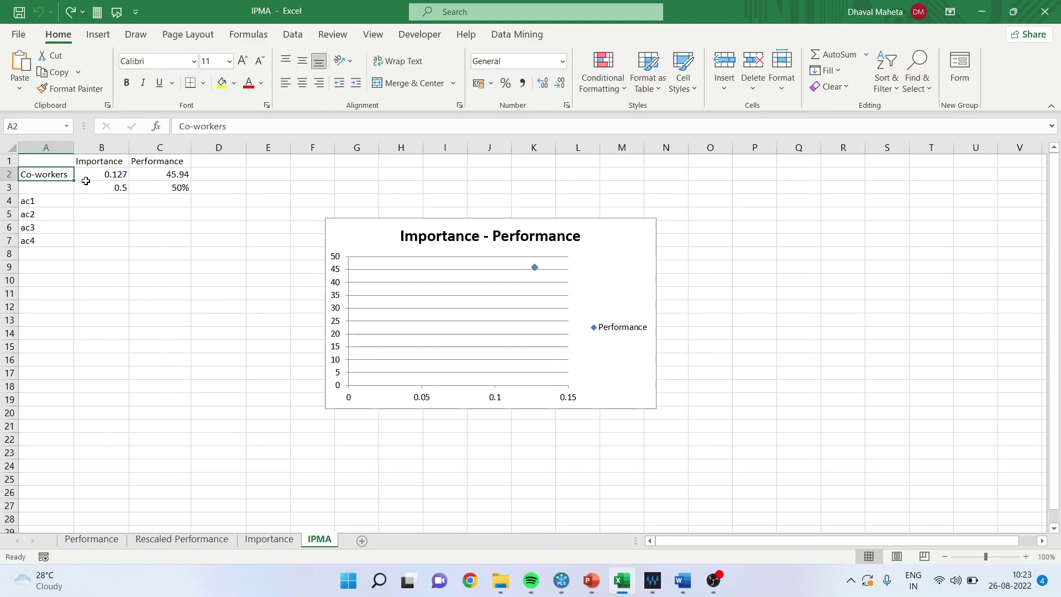
click(108, 174)
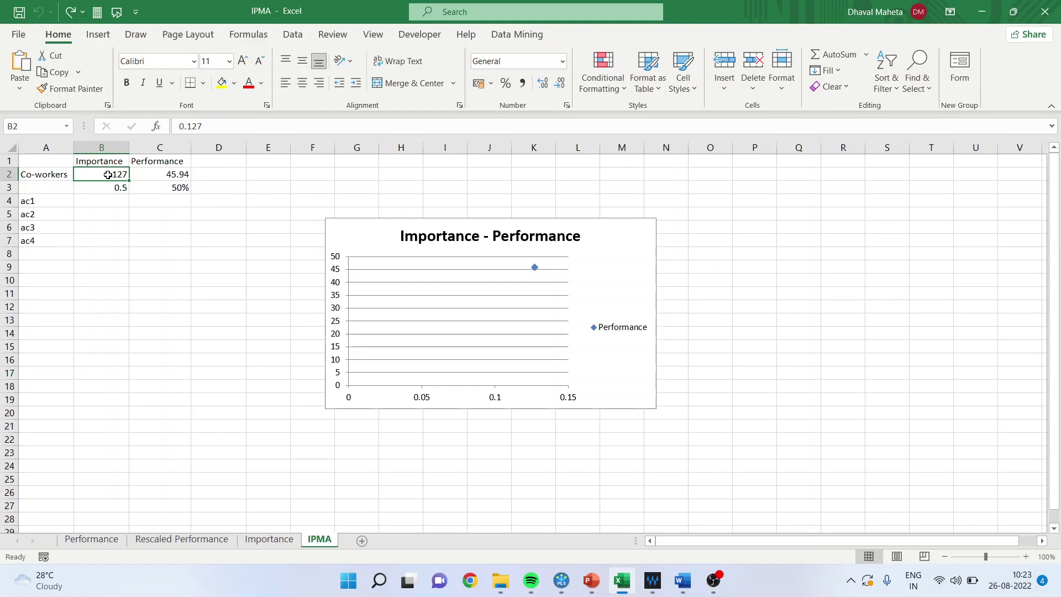
Step: In SmartPLS, open the results report and select the Co-workers coefficient 0.127
click(562, 581)
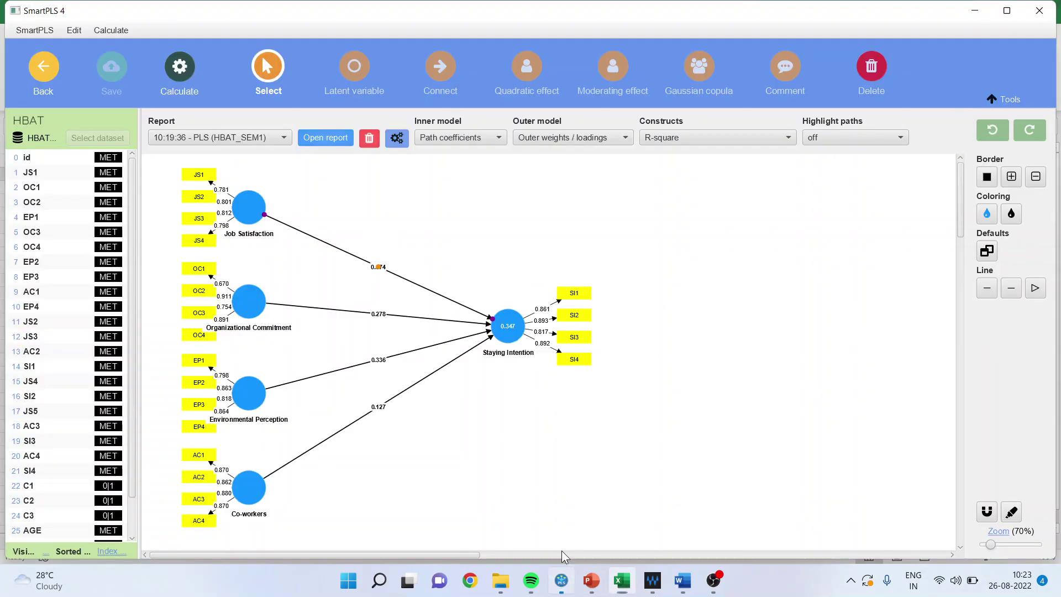
click(326, 138)
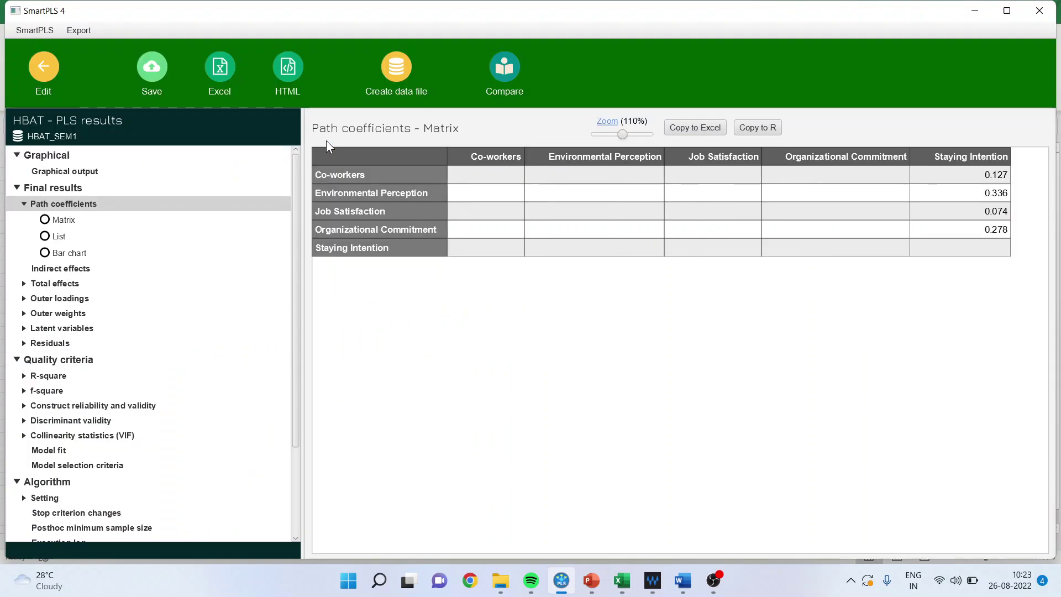
click(987, 175)
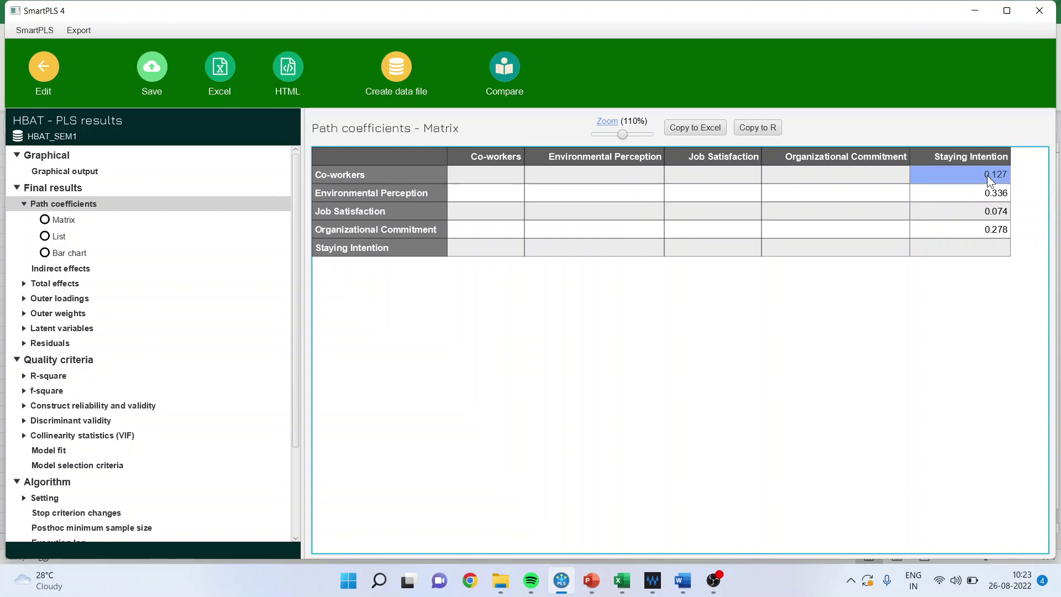
Step: Check Co-workers' 45.94 performance and its chart point, then switch to the IPMA presentation
click(622, 580)
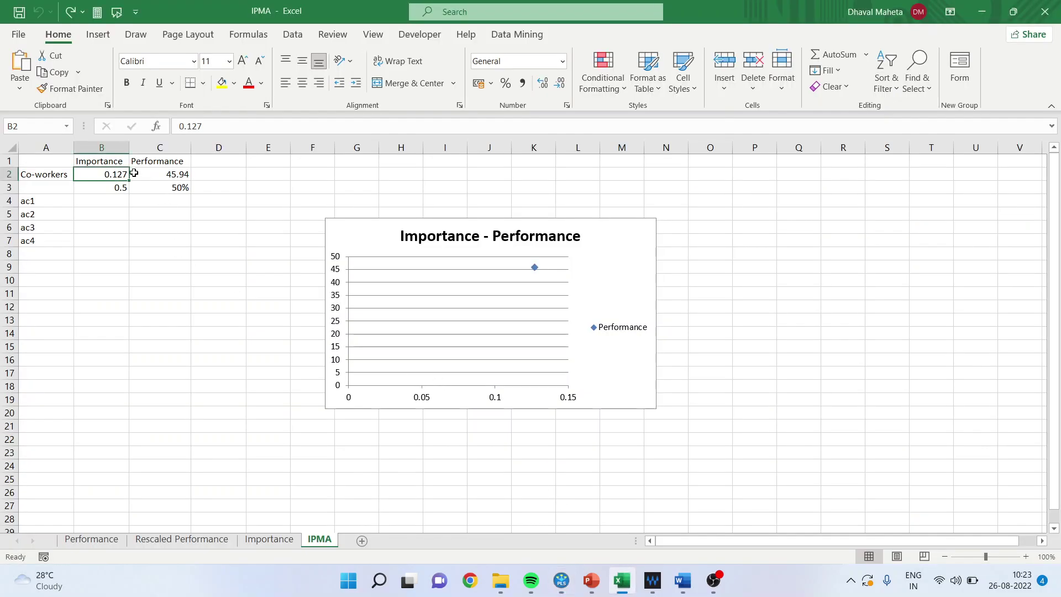
click(165, 176)
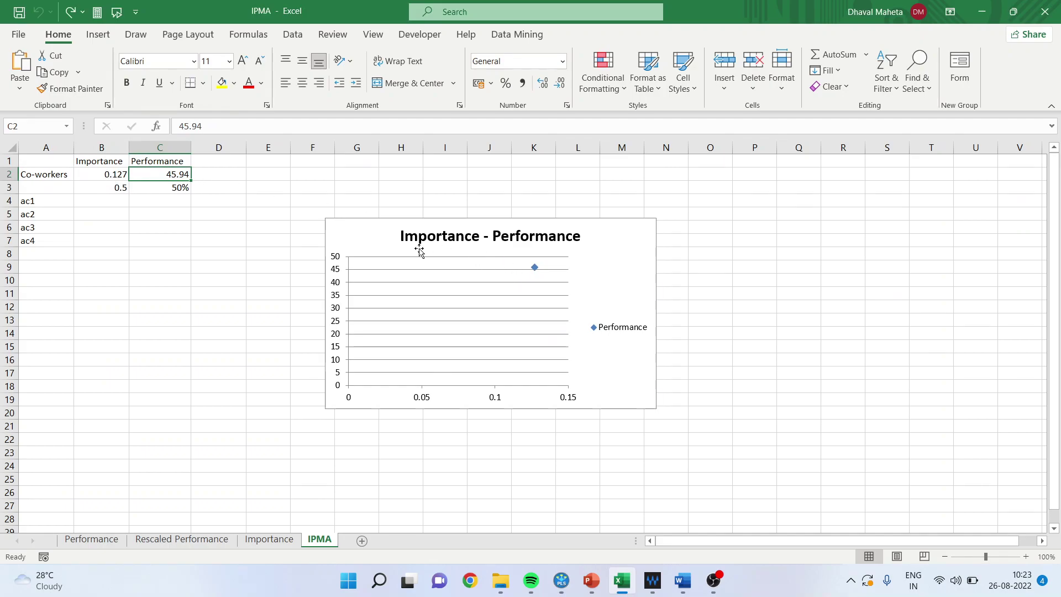
click(372, 244)
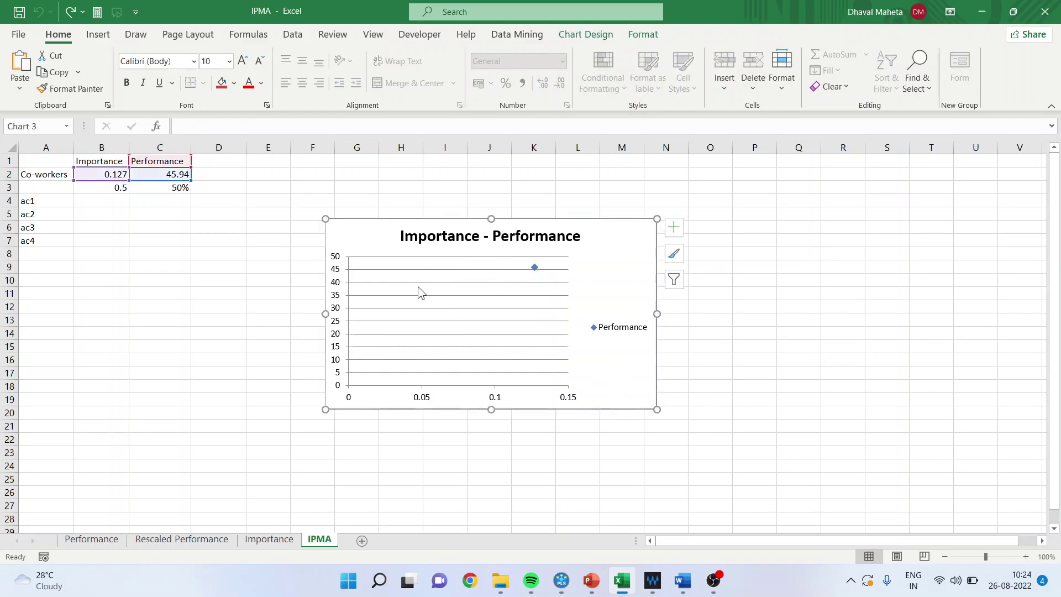
mouse_move(536, 274)
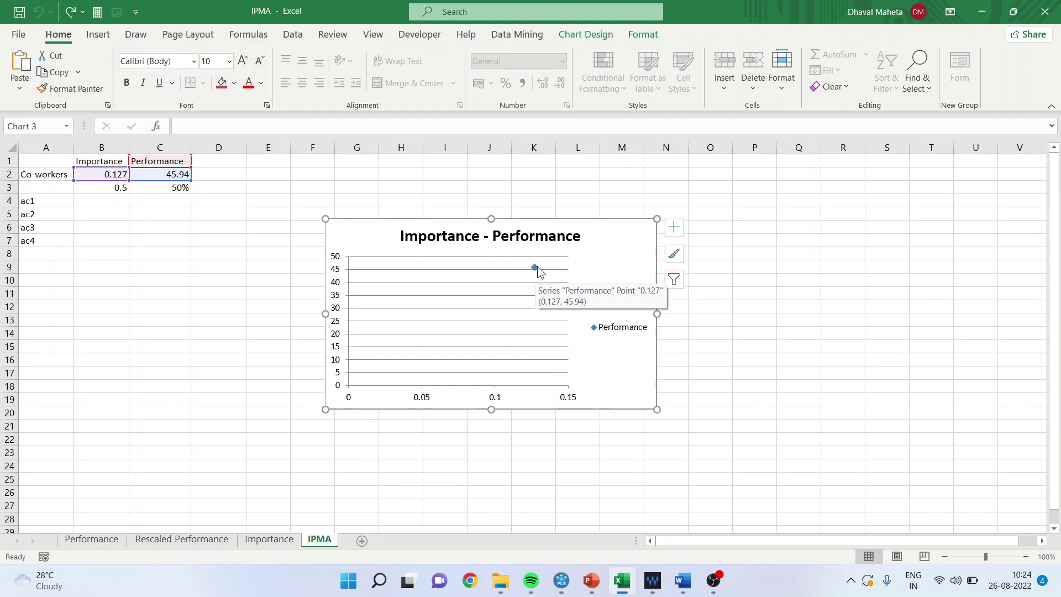
mouse_move(591, 580)
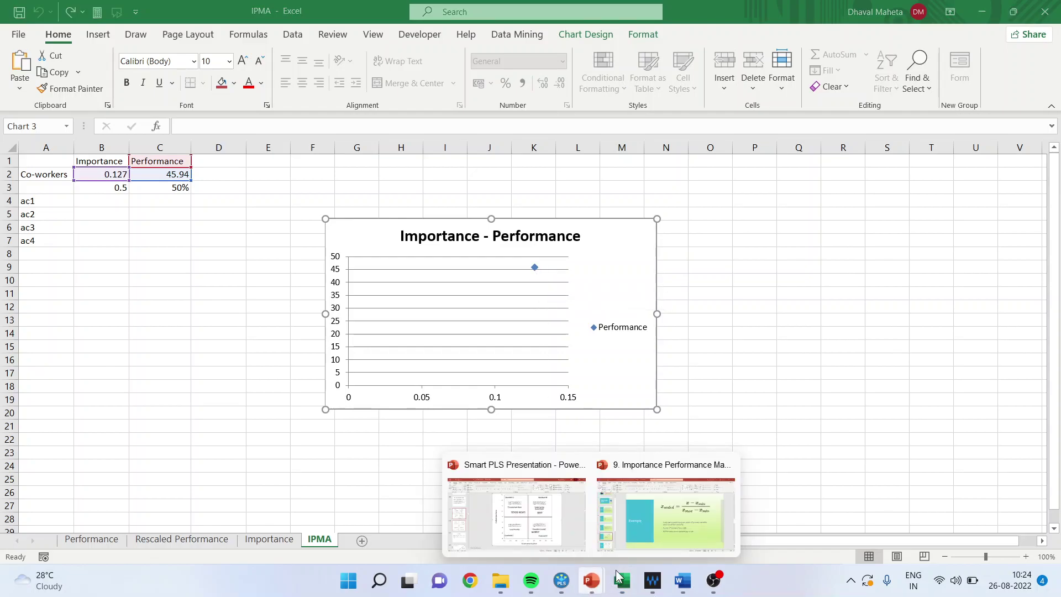
click(664, 519)
Step: Show slide 7, 'Four Quadrants of IPMA', with its four labelled quadrants
click(76, 517)
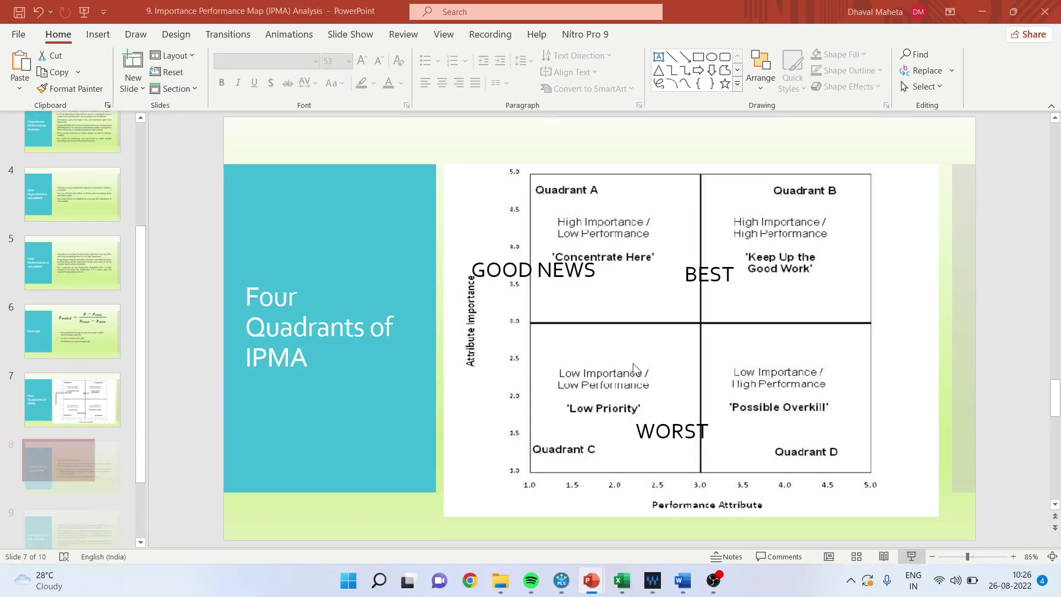
Step: Run IPMA on the HBAT model with Staying Intention as target and all predecessors
mouse_move(561, 580)
click(523, 473)
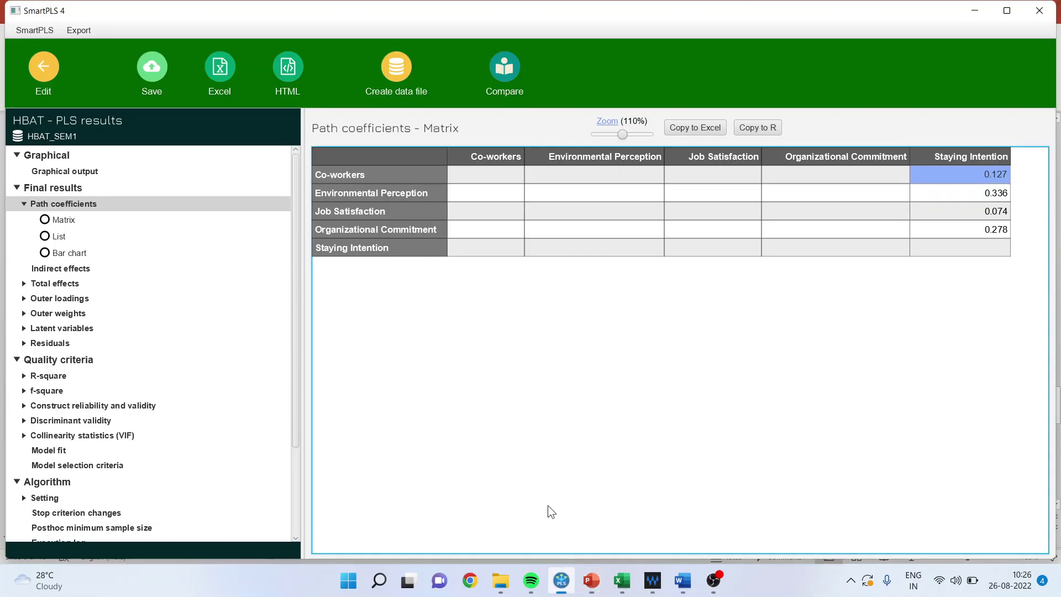
click(43, 67)
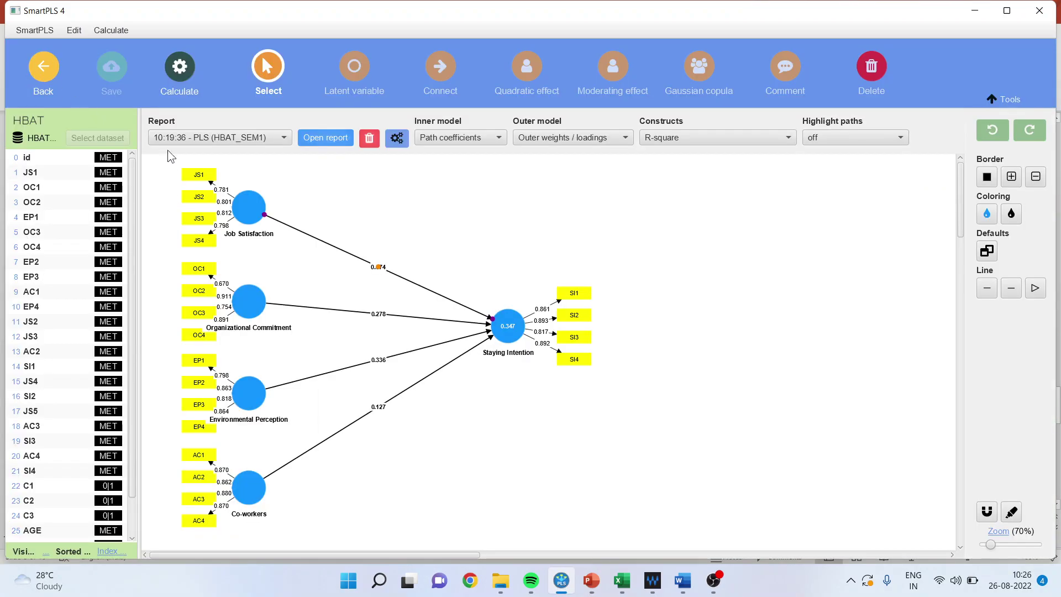
click(180, 87)
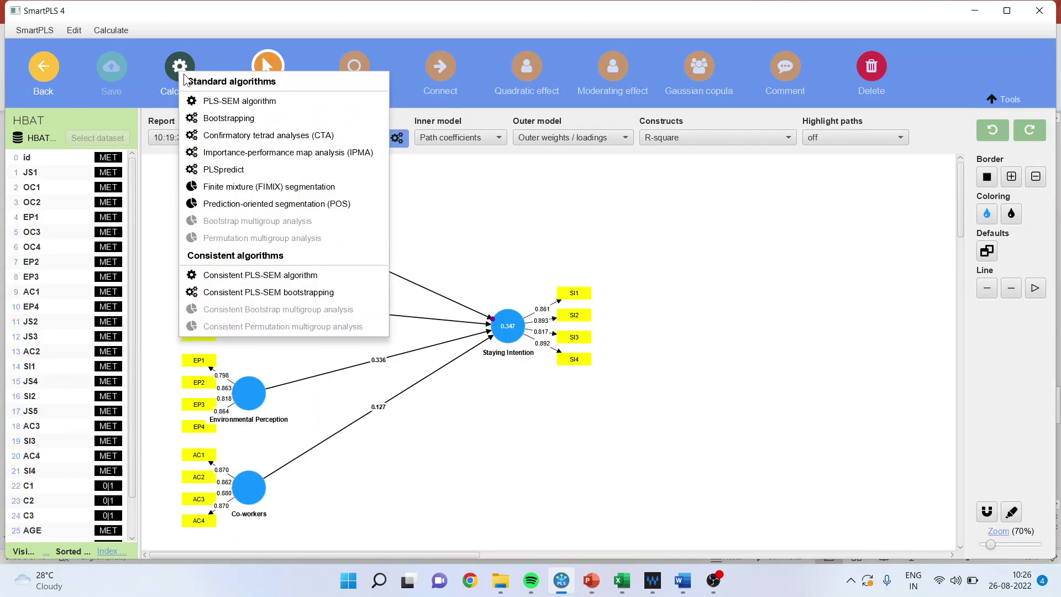
click(303, 154)
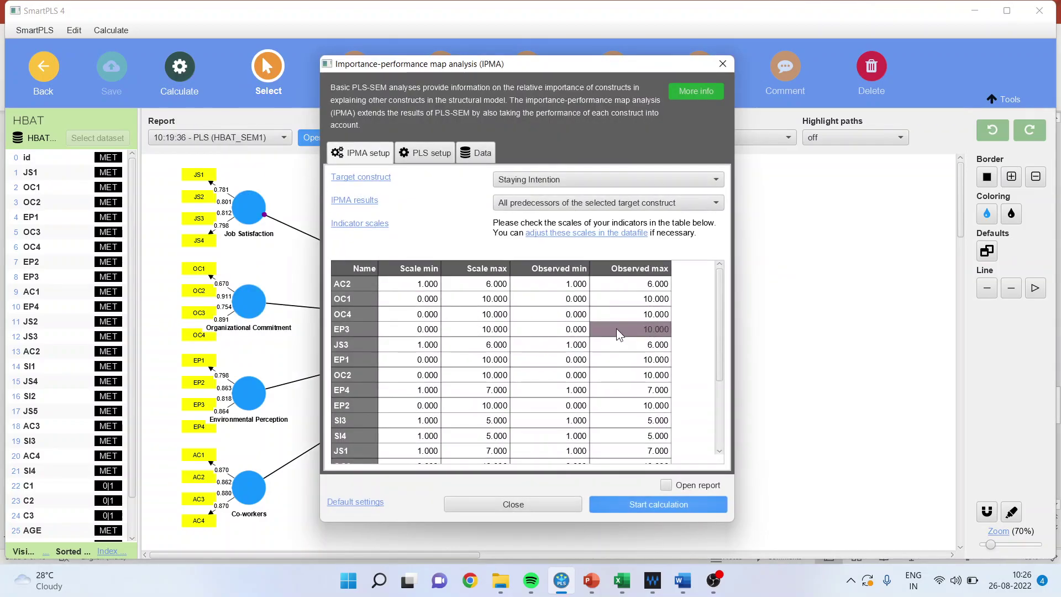
click(718, 183)
click(719, 183)
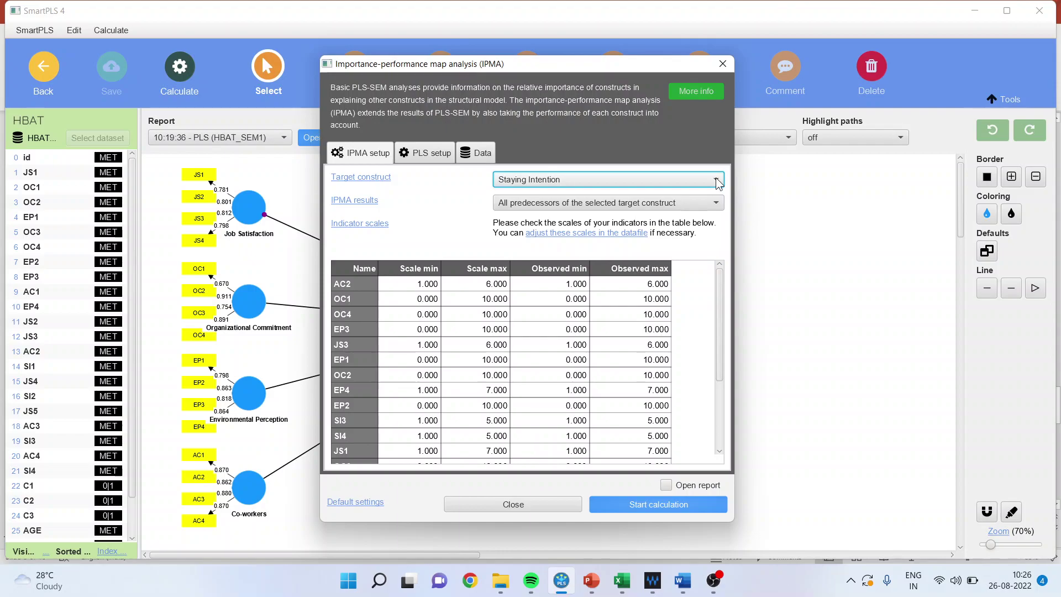
click(717, 205)
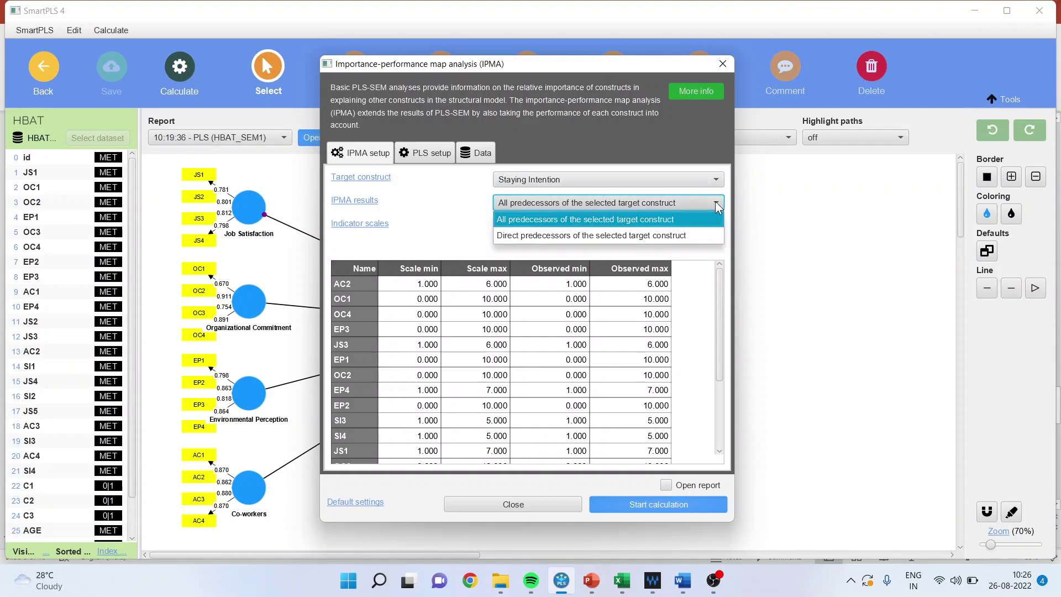
click(681, 221)
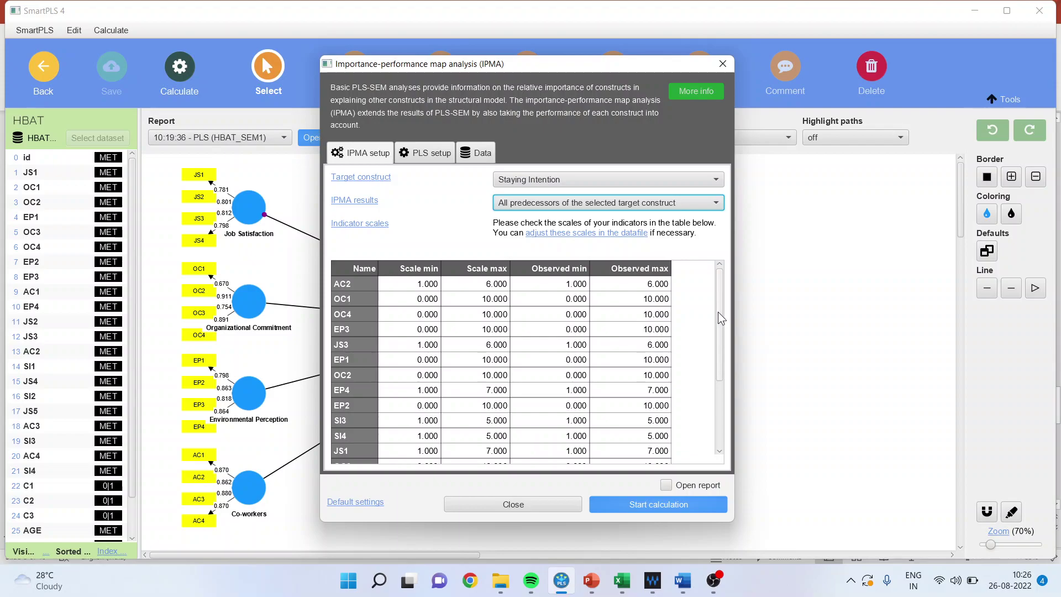
scroll(722, 382, down, 2)
scroll(722, 383, down, 1)
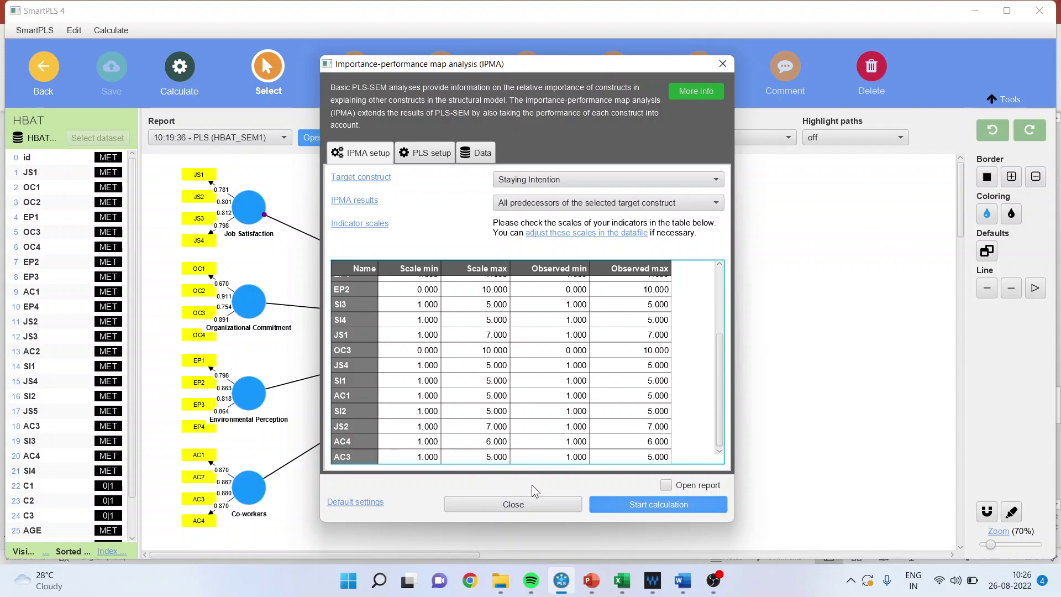
click(628, 508)
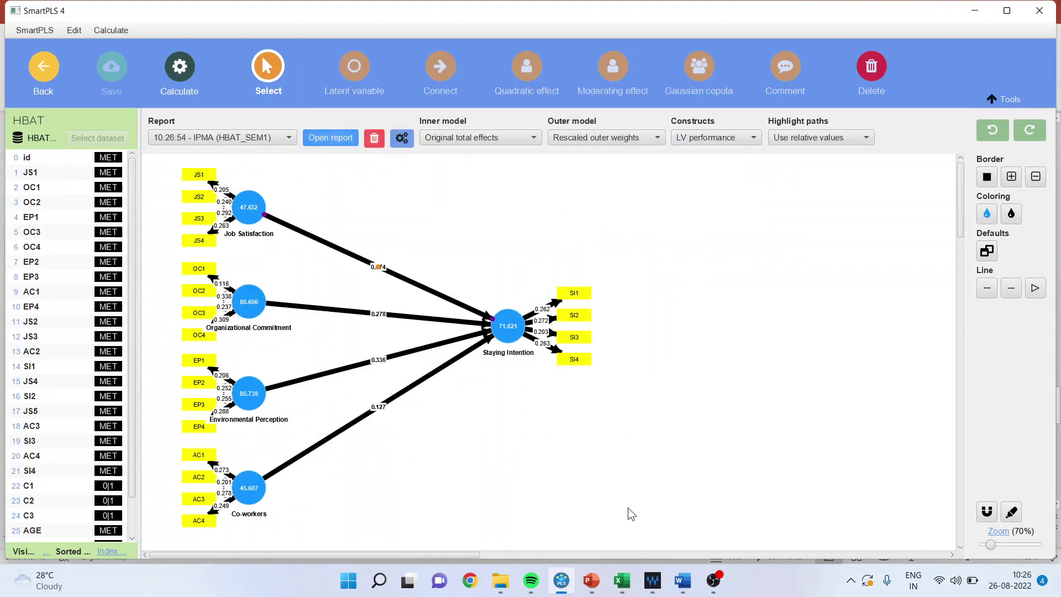
Step: Clear the path selection and set Highlight paths to off
click(732, 338)
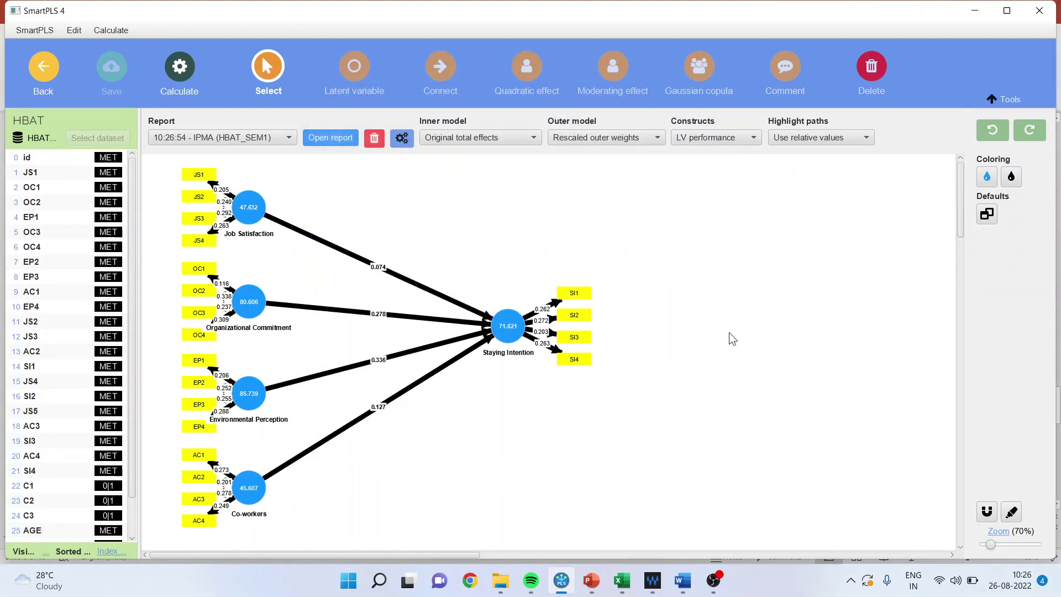
click(865, 139)
click(838, 157)
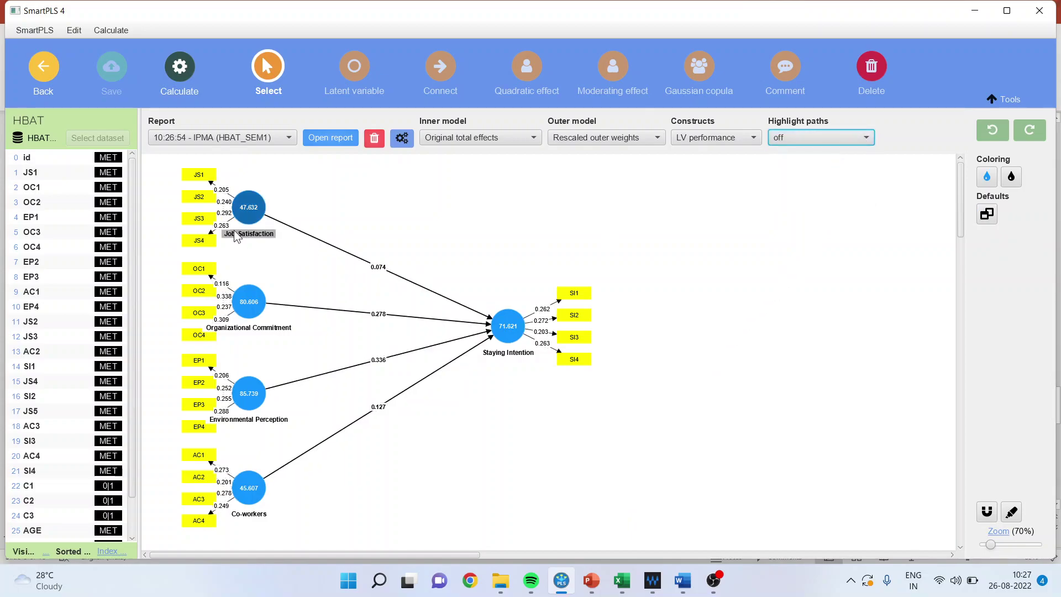
Step: Inspect the 0.336 and 0.278 paths and the Environmental Perception and Organizational Commitment constructs
mouse_move(247, 214)
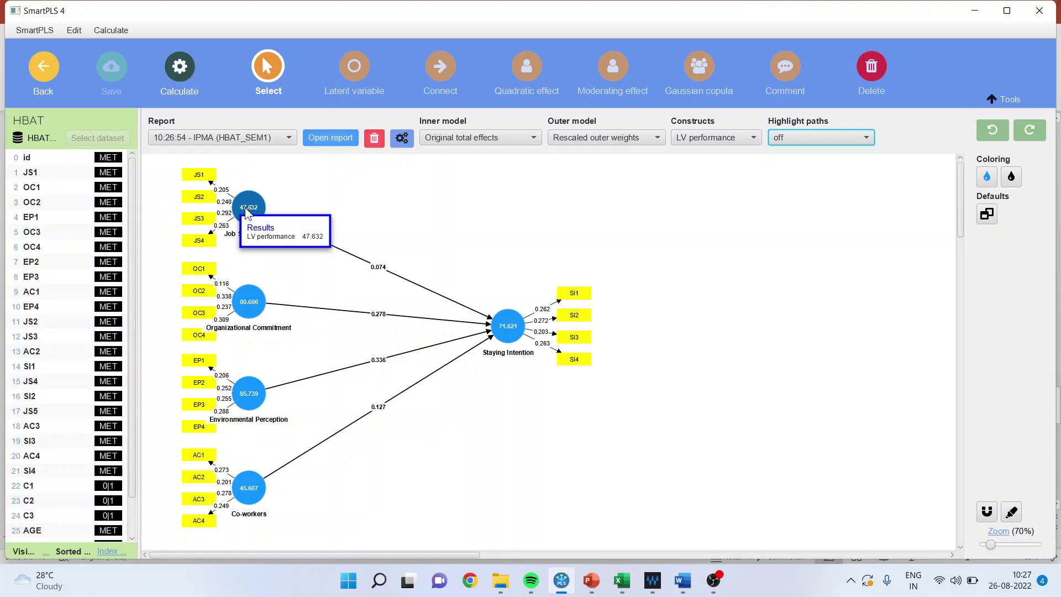
mouse_move(247, 308)
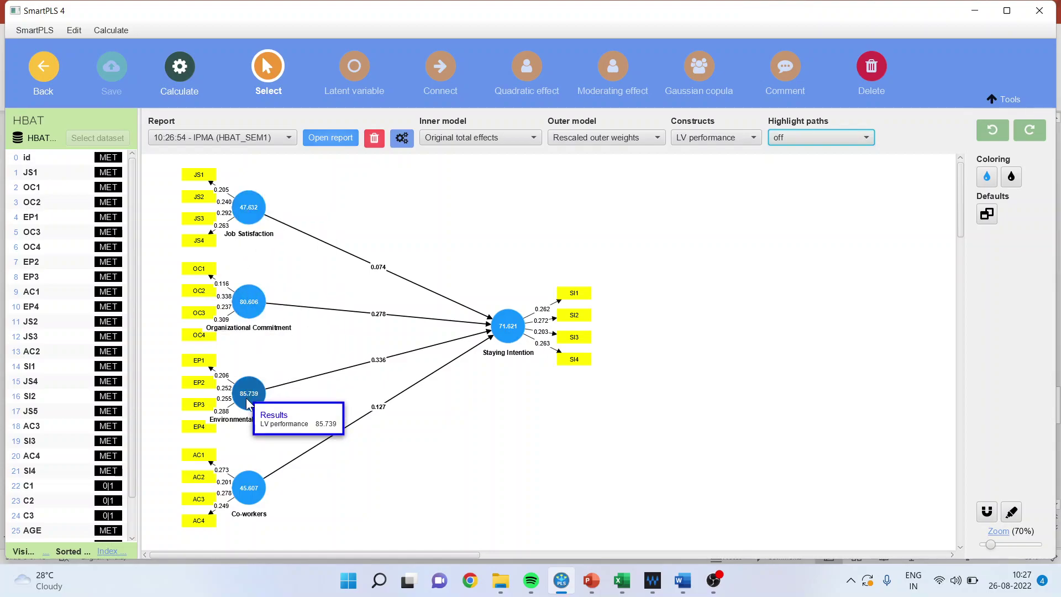
mouse_move(245, 488)
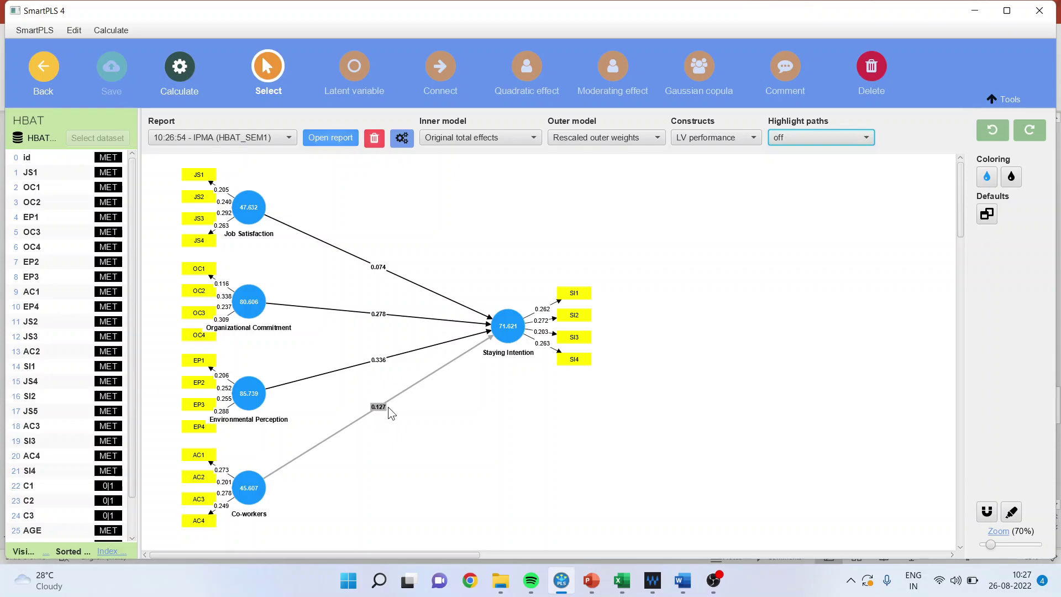
click(380, 362)
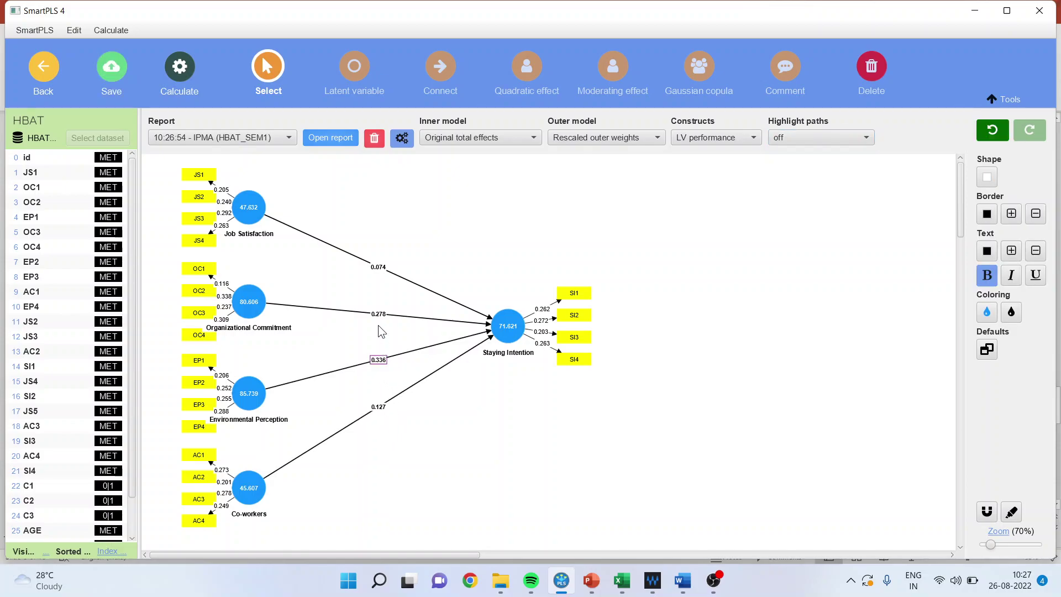
click(410, 318)
mouse_move(253, 406)
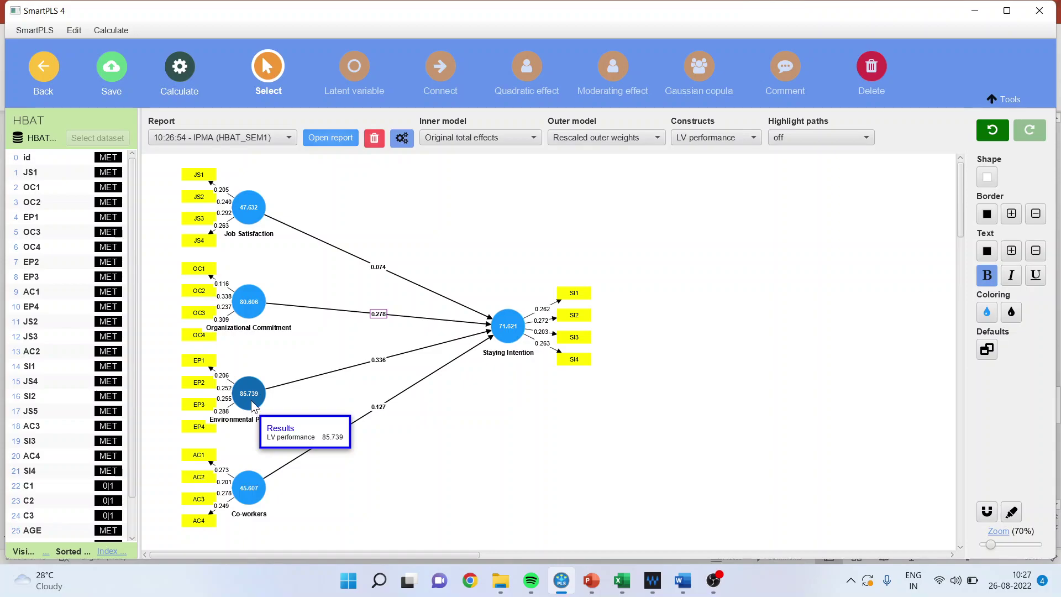
click(253, 407)
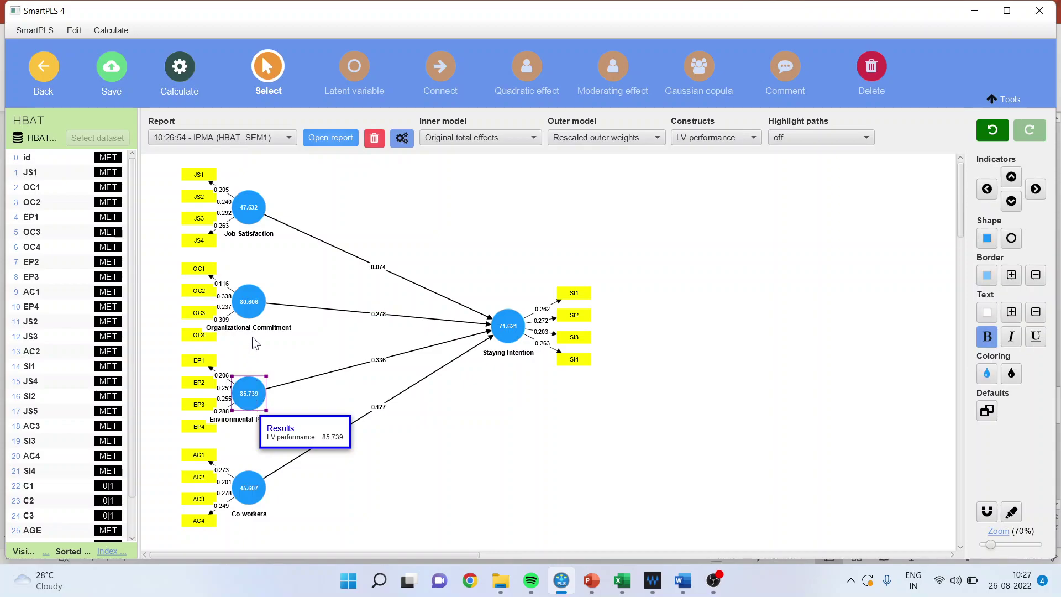
click(254, 315)
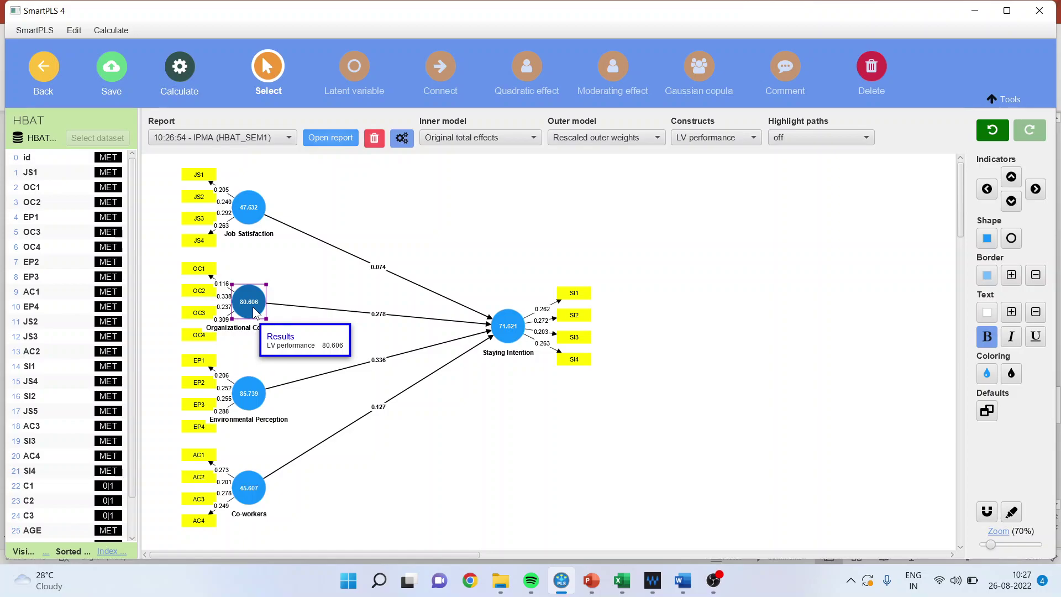
Step: Open the IPMA report and display the constructs importance-performance map for Staying Intention
click(327, 139)
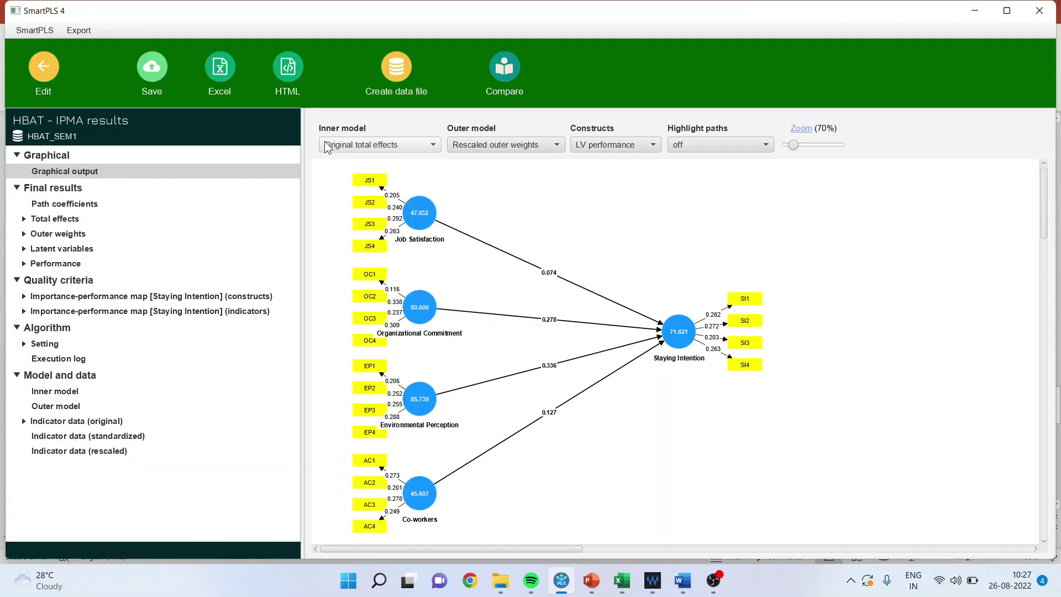
click(80, 281)
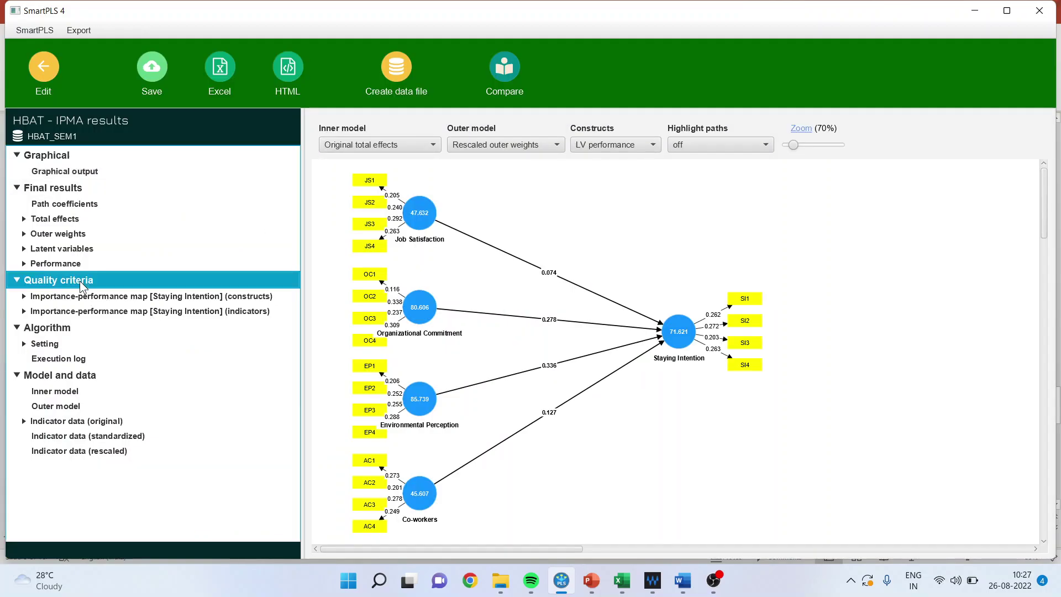
click(25, 297)
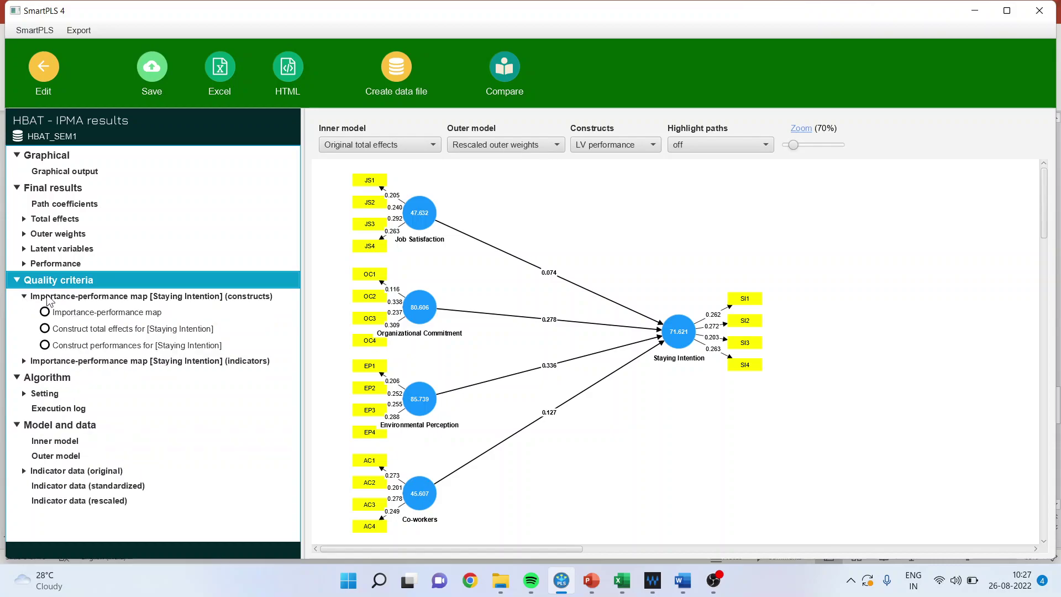
click(105, 297)
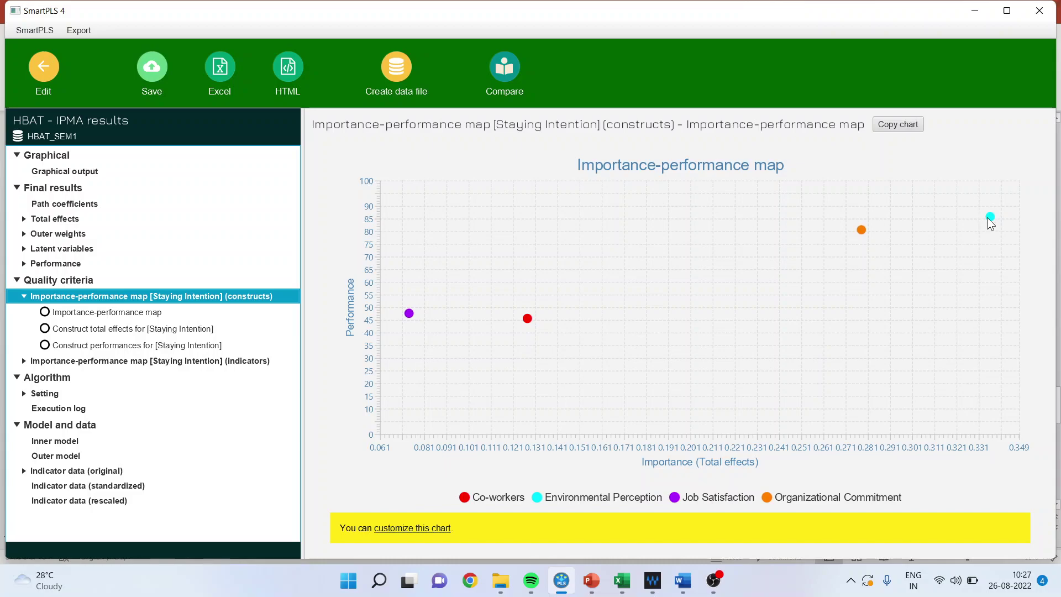
mouse_move(991, 218)
mouse_move(529, 325)
click(622, 580)
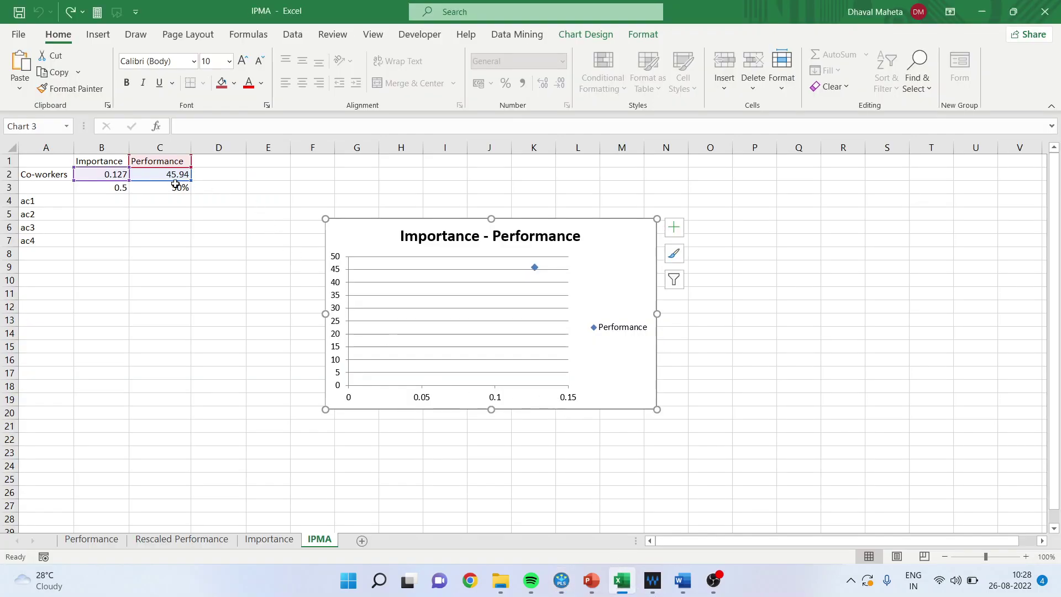
click(136, 178)
click(114, 178)
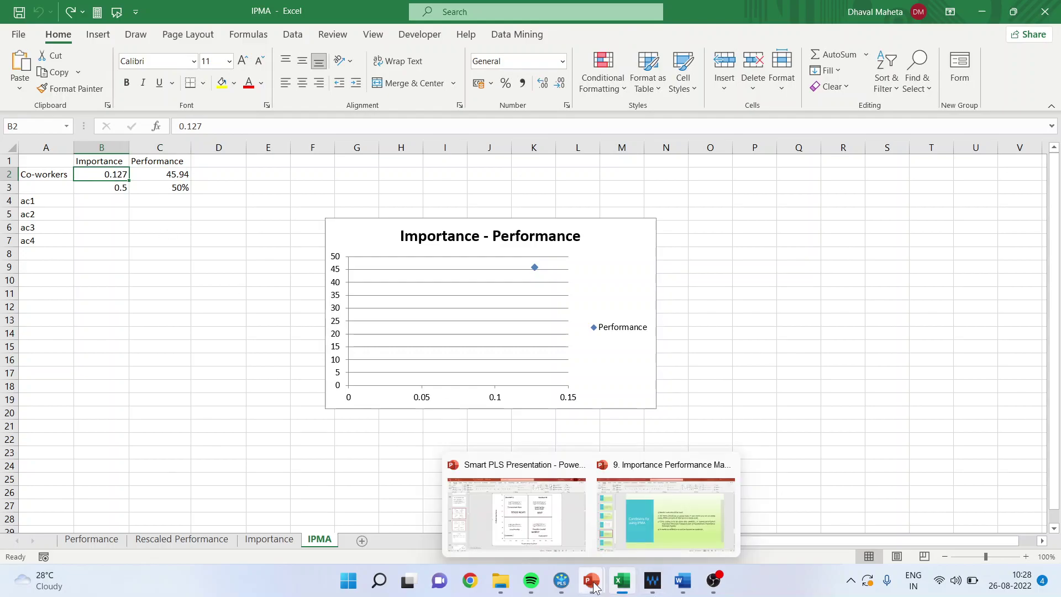
click(562, 581)
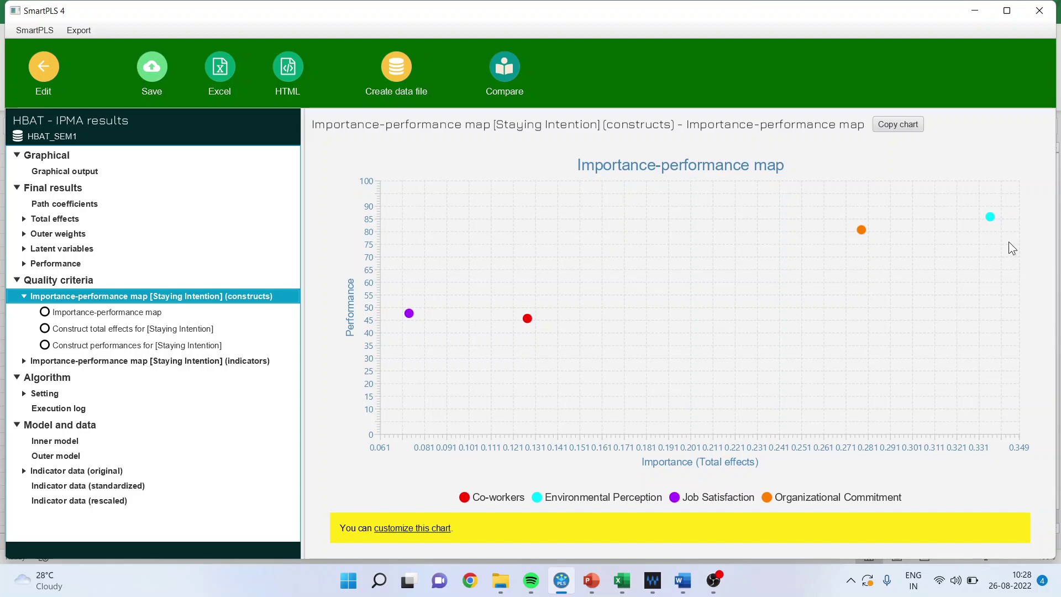
Step: Copy the map to the clipboard at 1024 x 768 and bring up Word's Document1
click(894, 126)
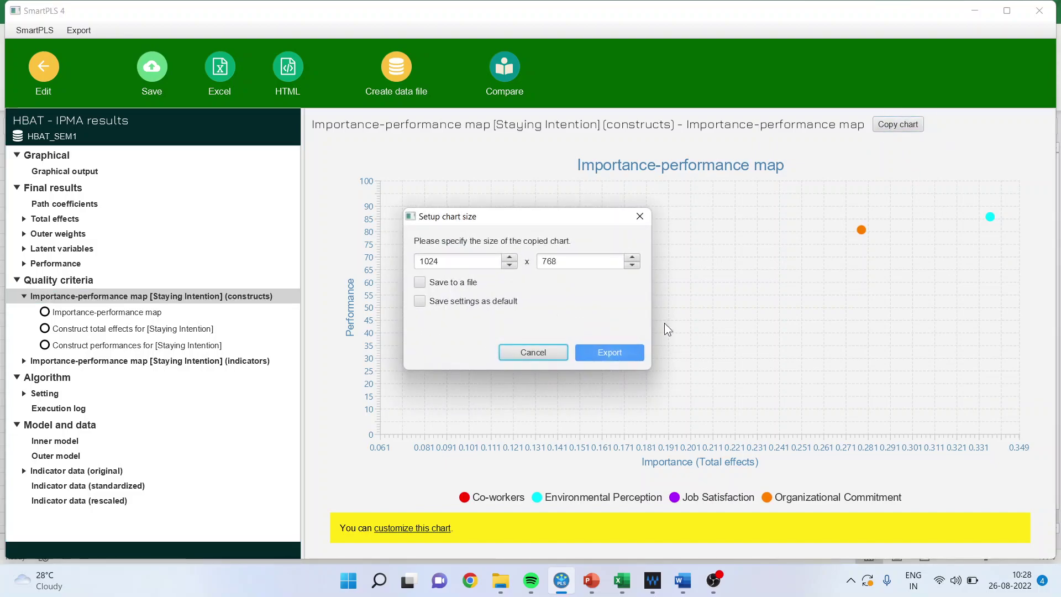
click(594, 354)
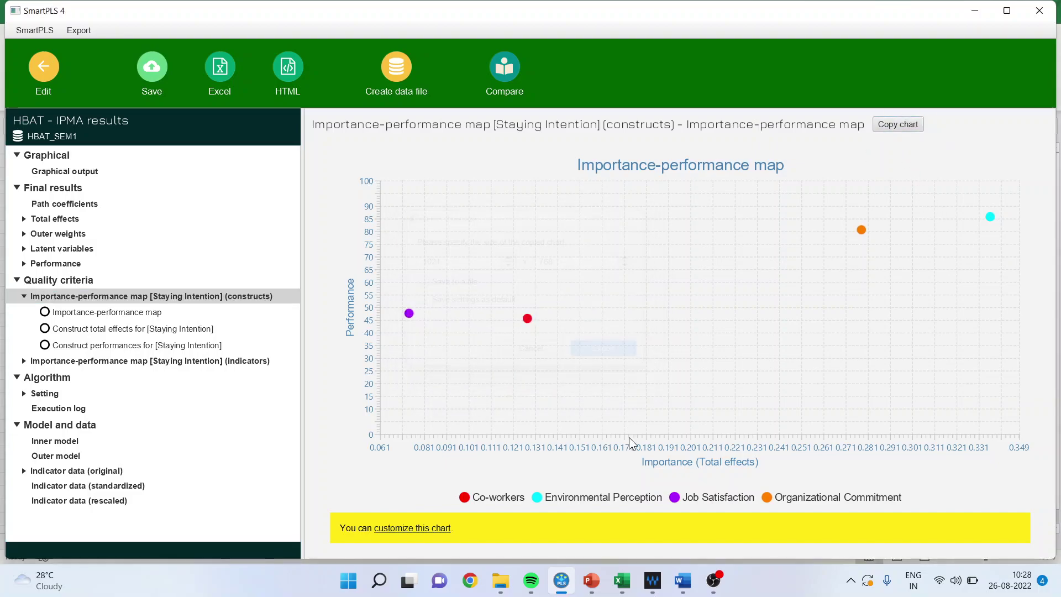
click(681, 584)
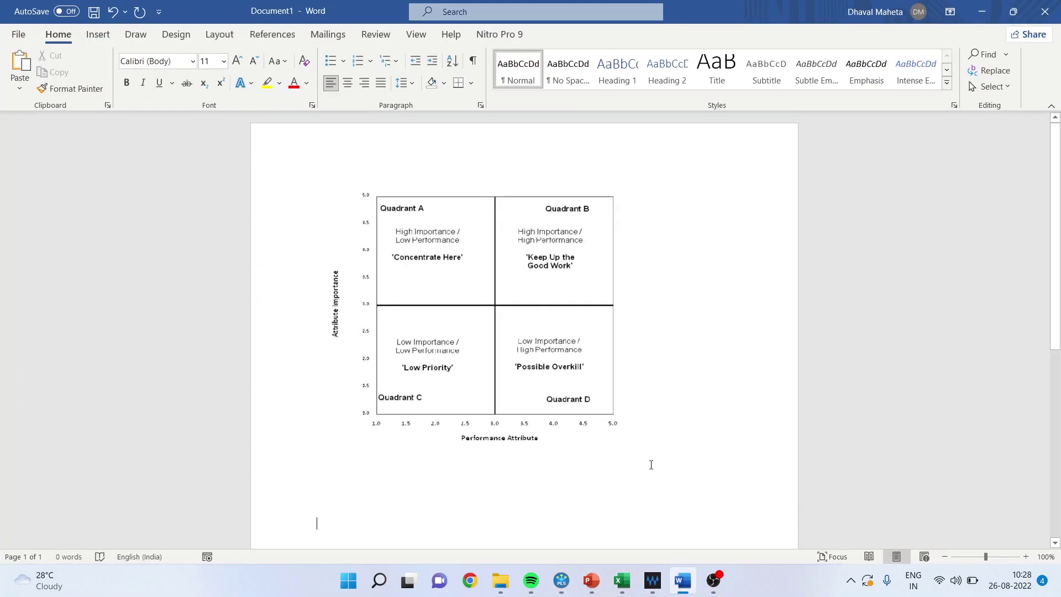
Step: Paste the map into Word and draw a horizontal line across it near performance 50
key(ctrl+v)
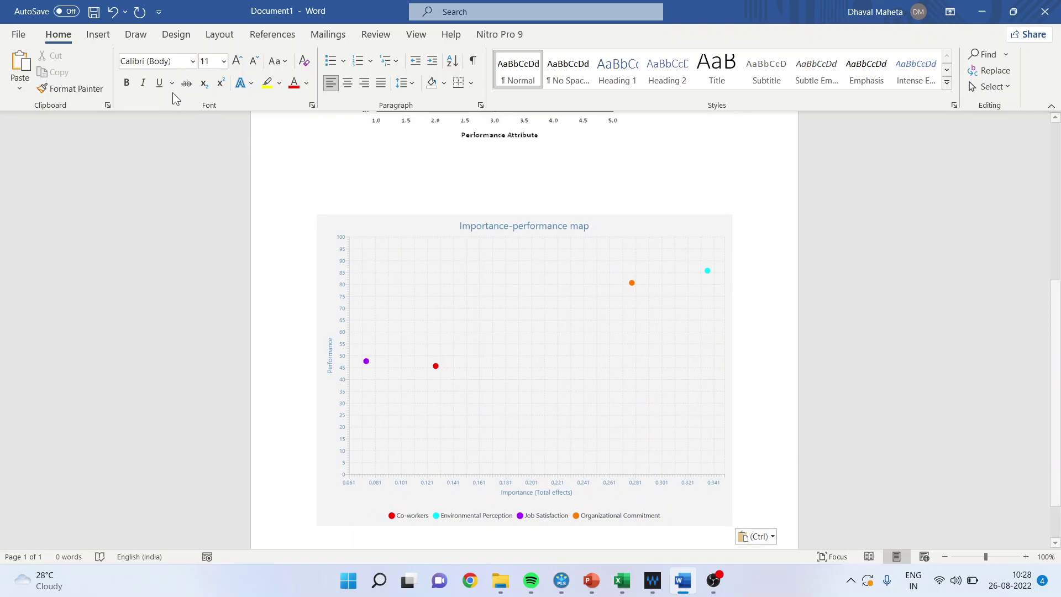
click(136, 38)
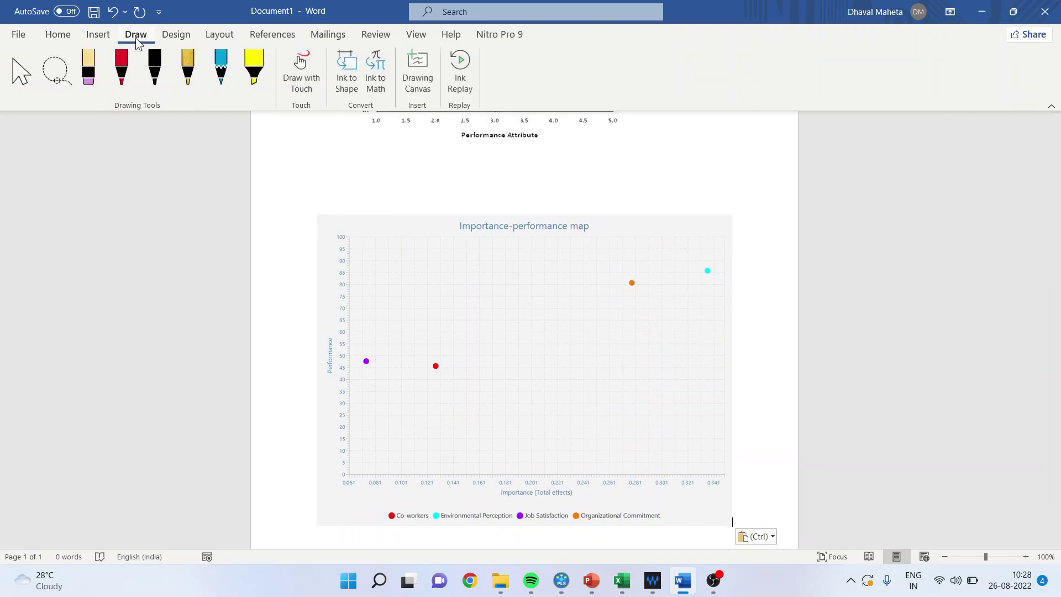
click(98, 35)
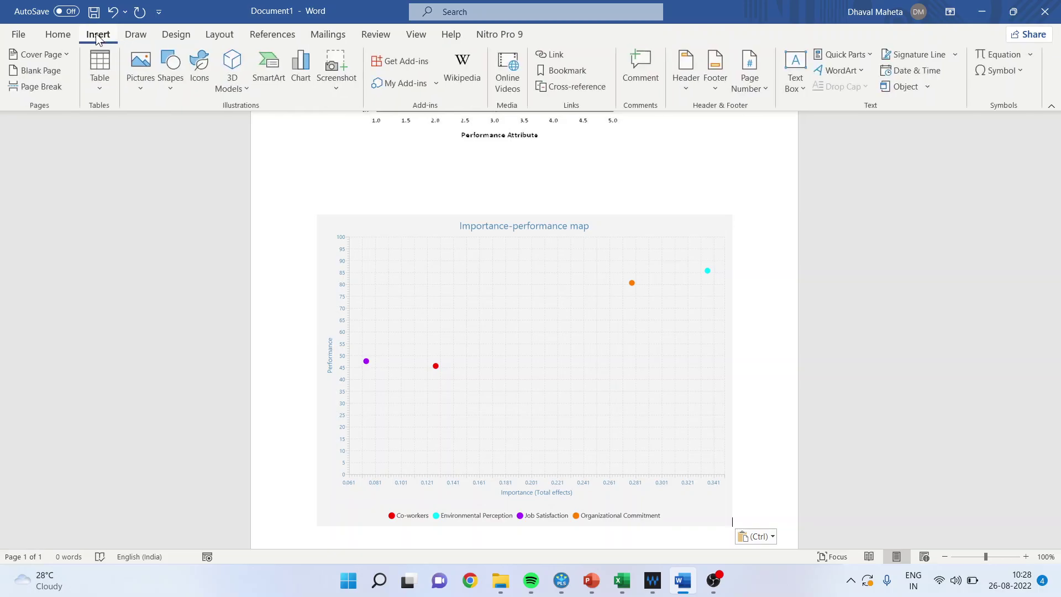
click(169, 83)
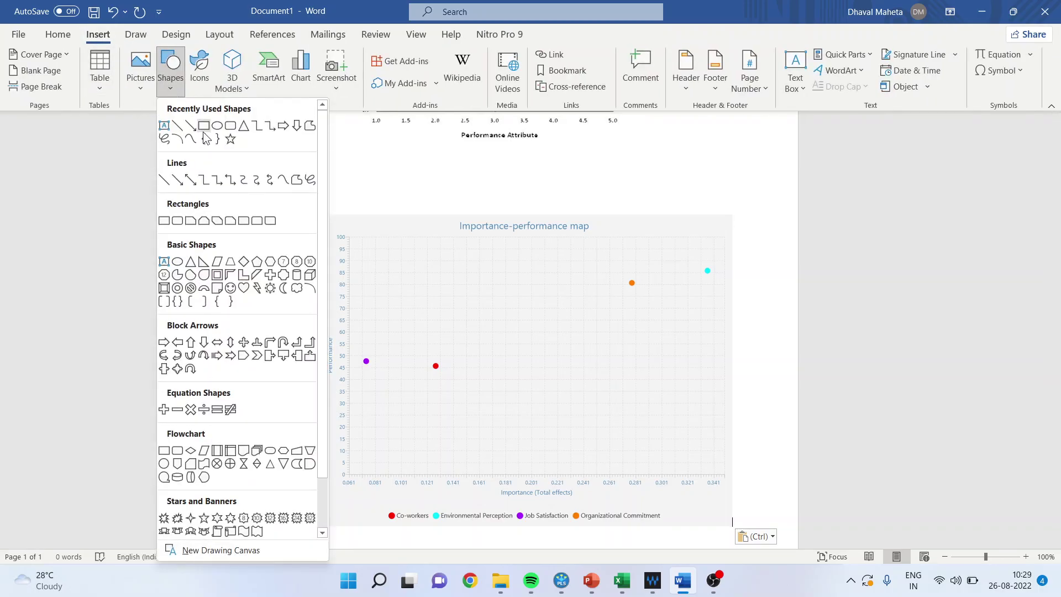
click(180, 132)
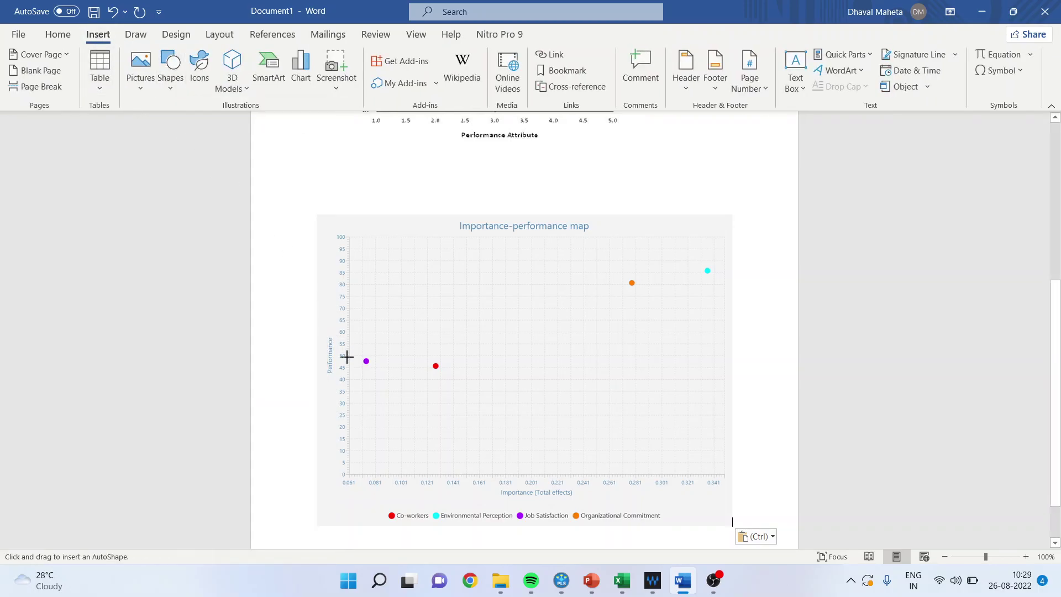
drag(347, 357, 733, 354)
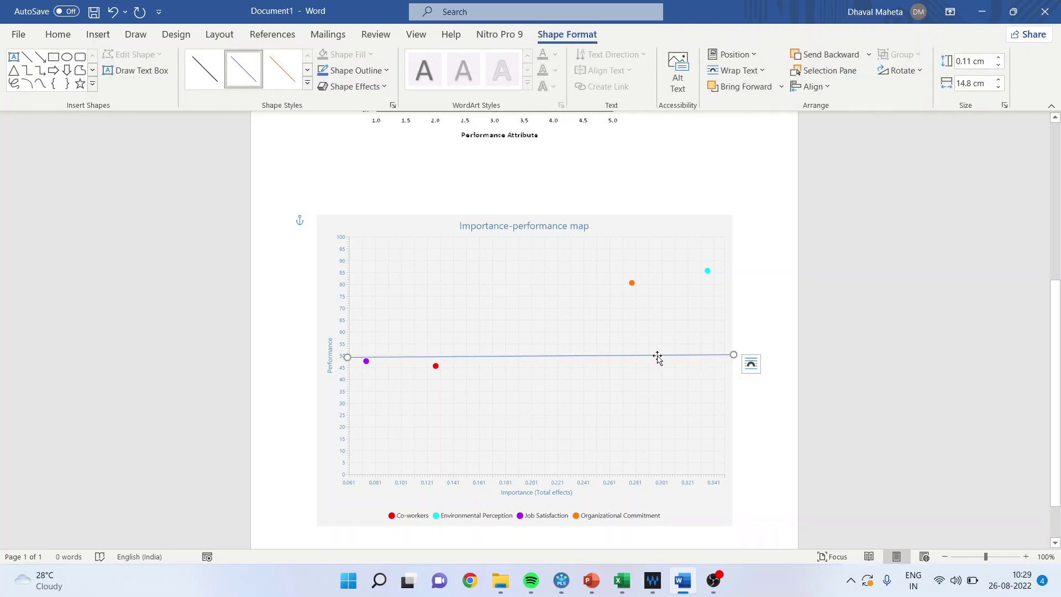
Step: Make the line orange with a 3 pt weight
click(386, 71)
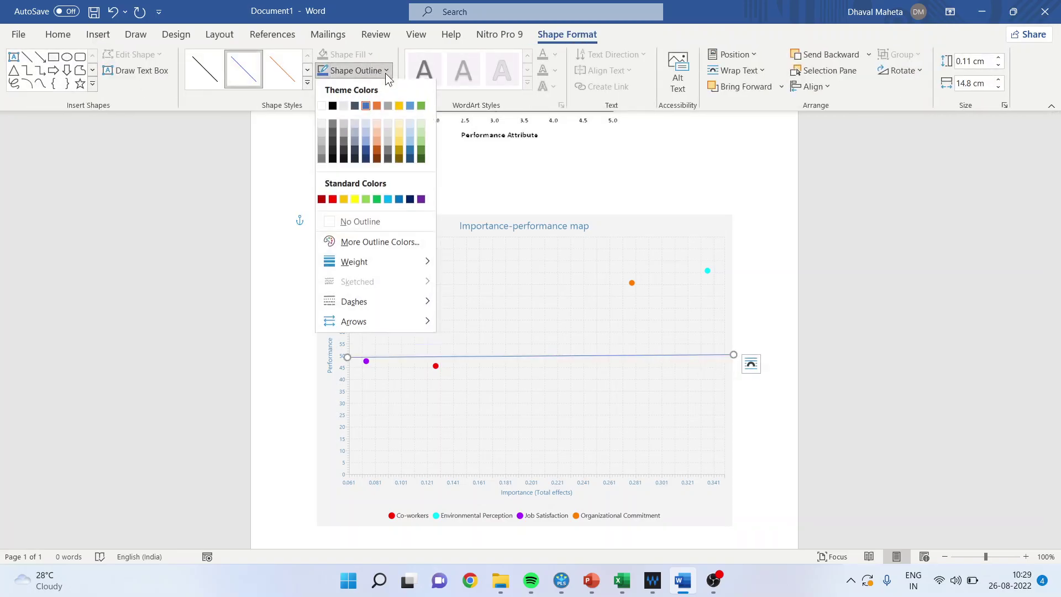
mouse_move(423, 272)
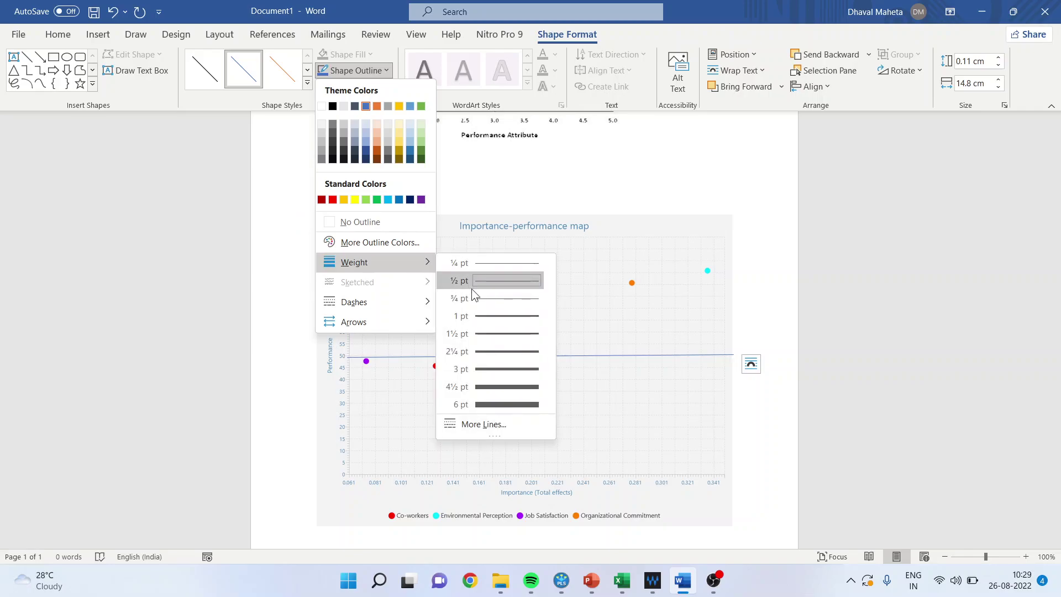
click(481, 317)
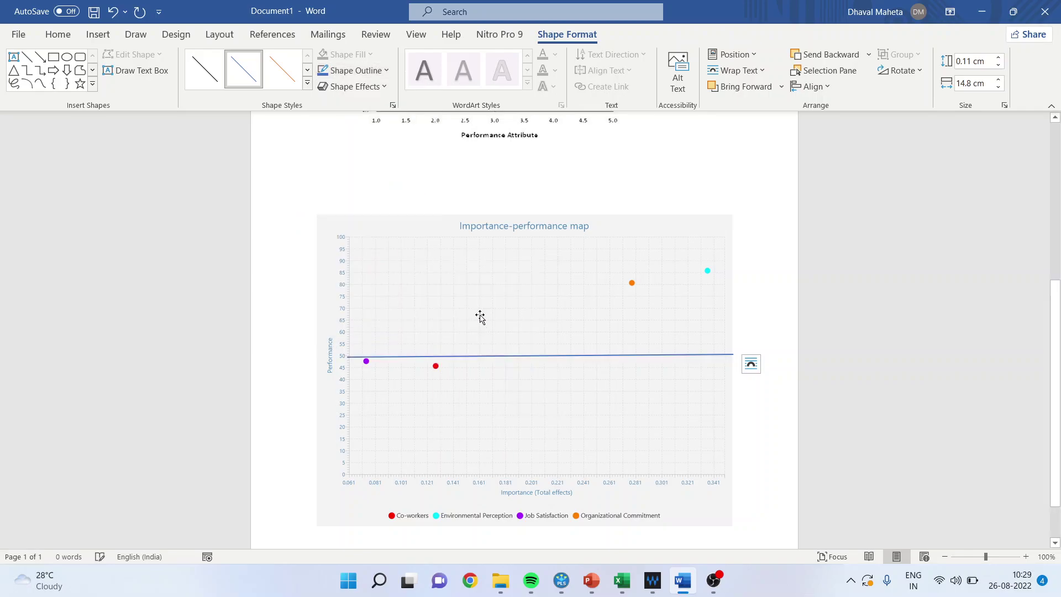
click(293, 84)
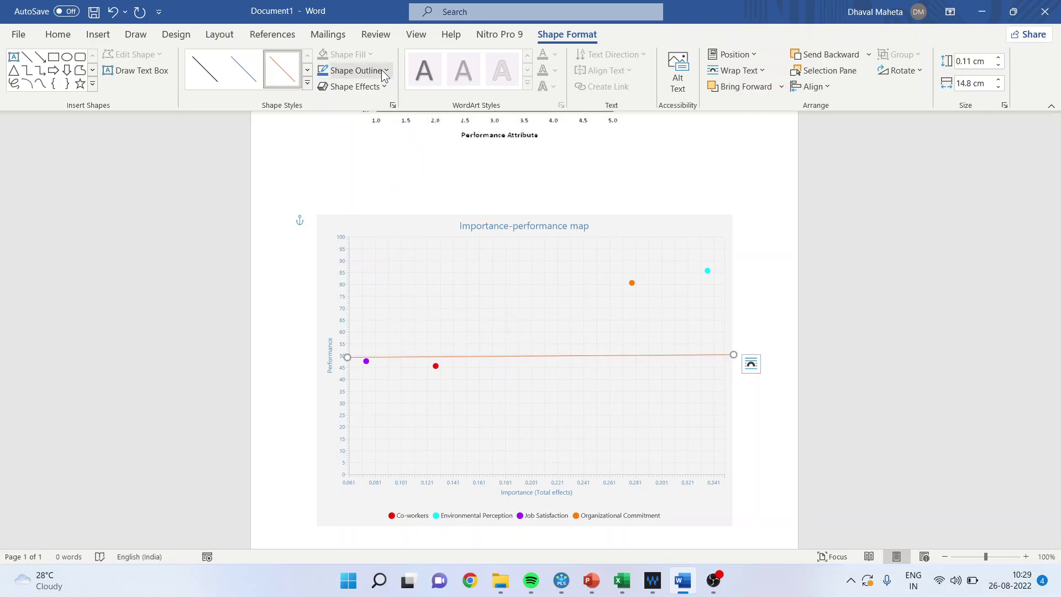
click(354, 71)
mouse_move(423, 263)
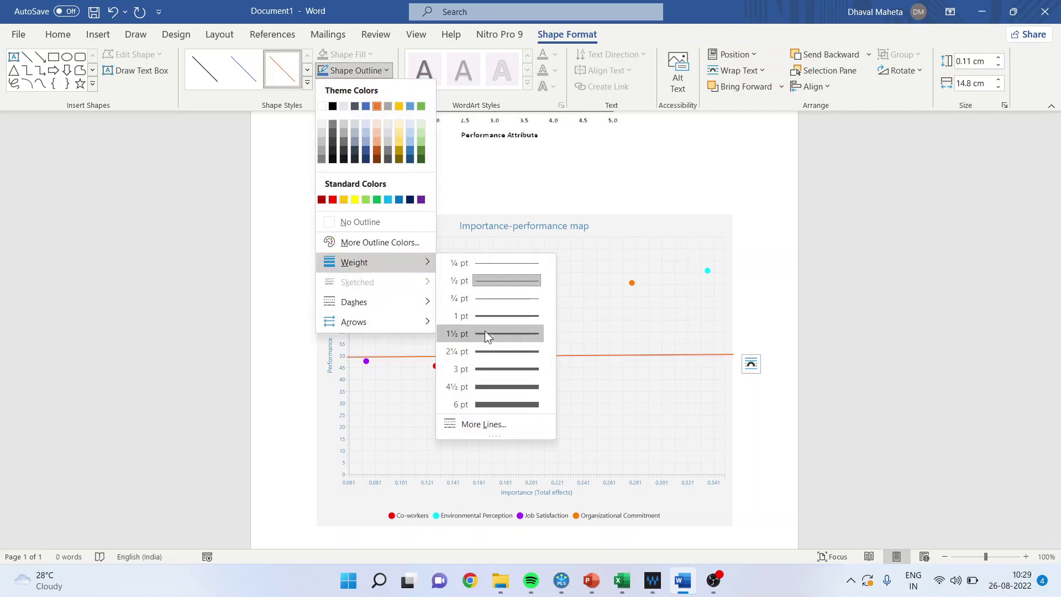
click(487, 369)
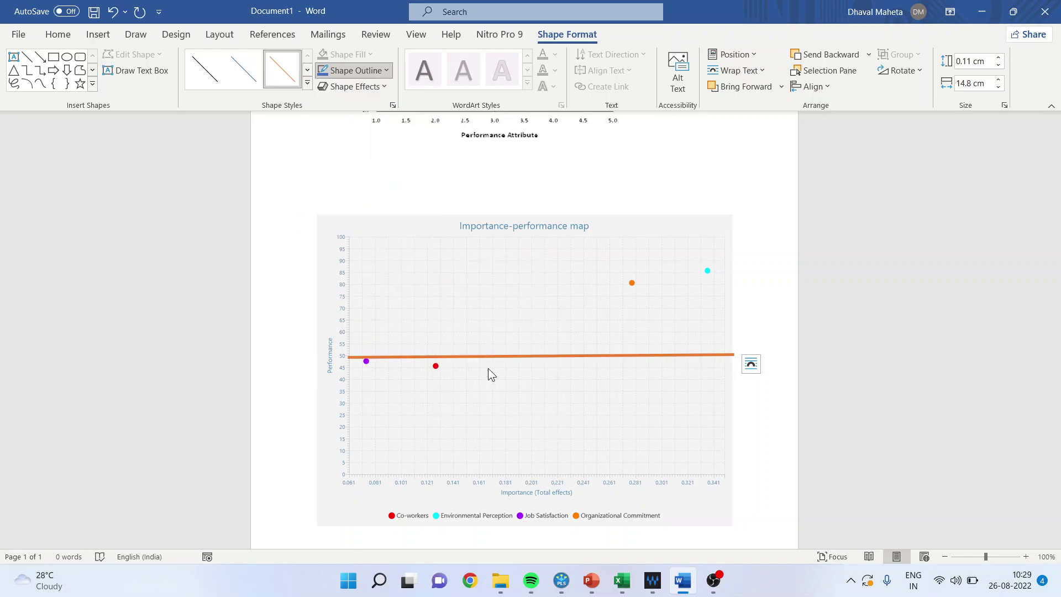
click(758, 424)
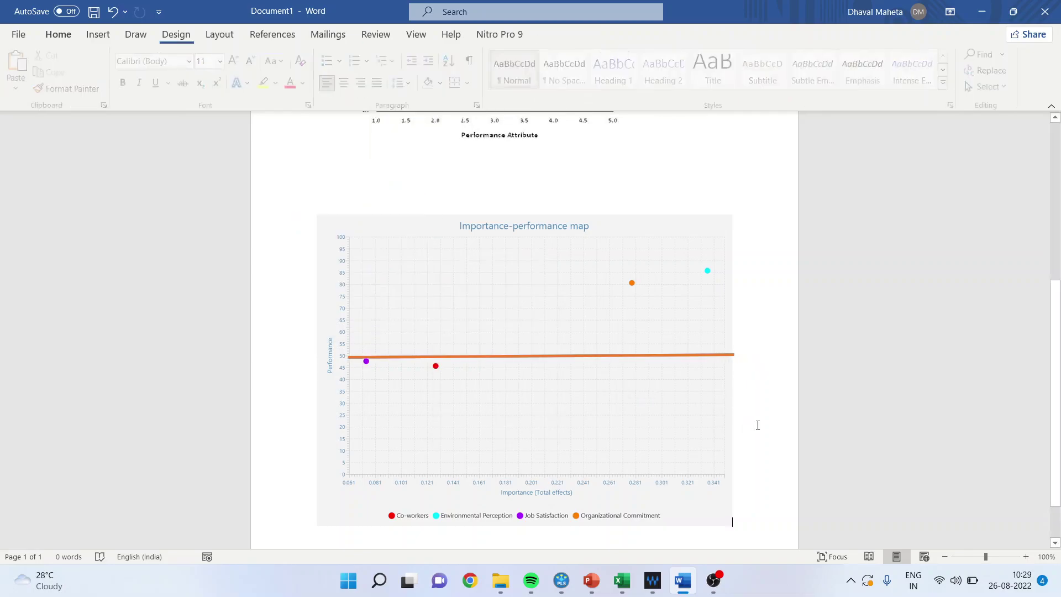
Step: Duplicate the horizontal orange line, undoing an accidental chart paste along the way
right_click(500, 363)
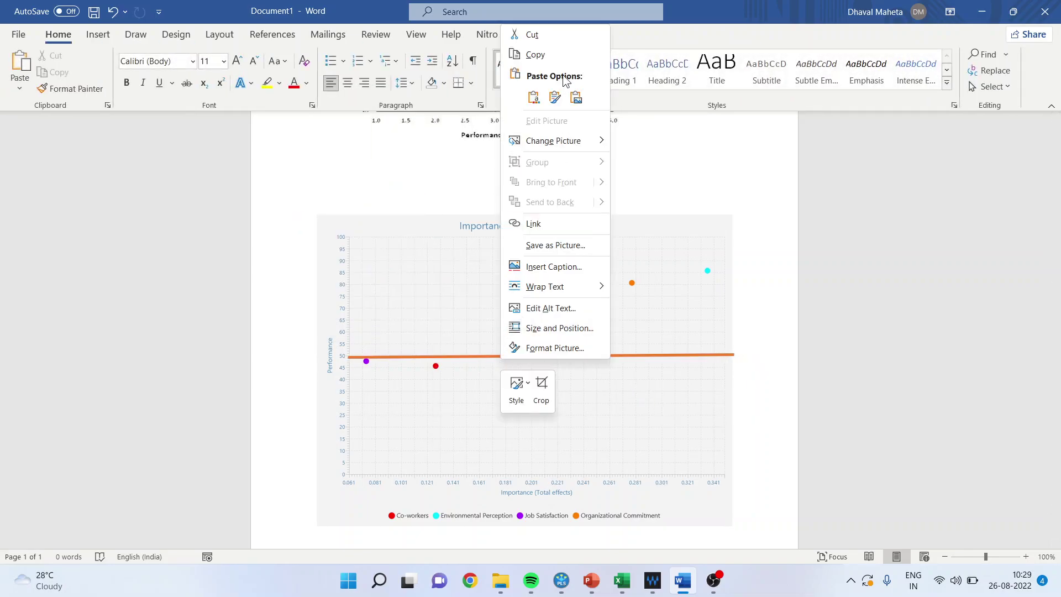
key(Escape)
click(488, 396)
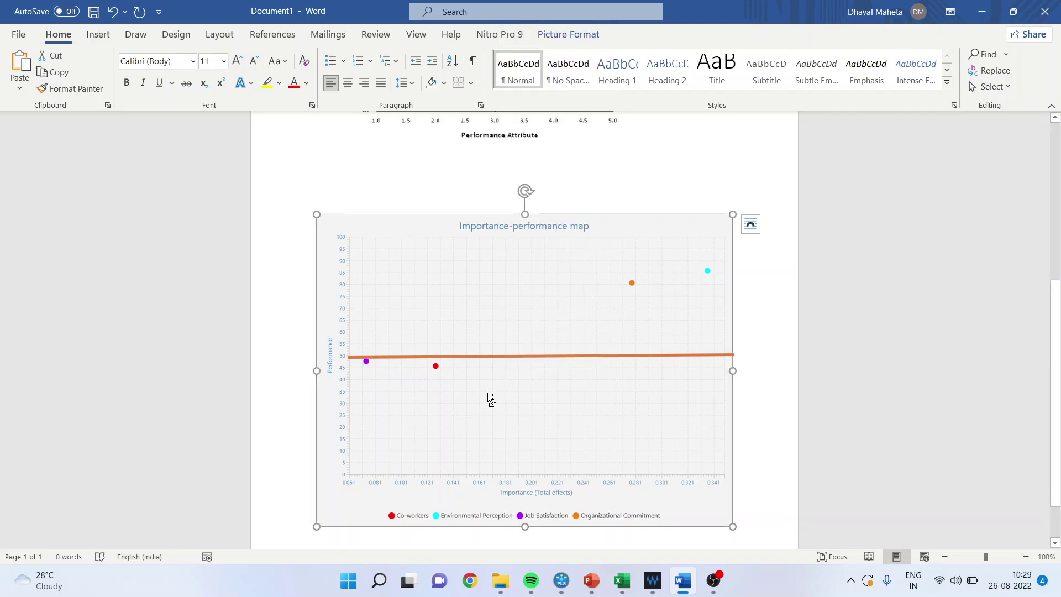
key(ctrl+v)
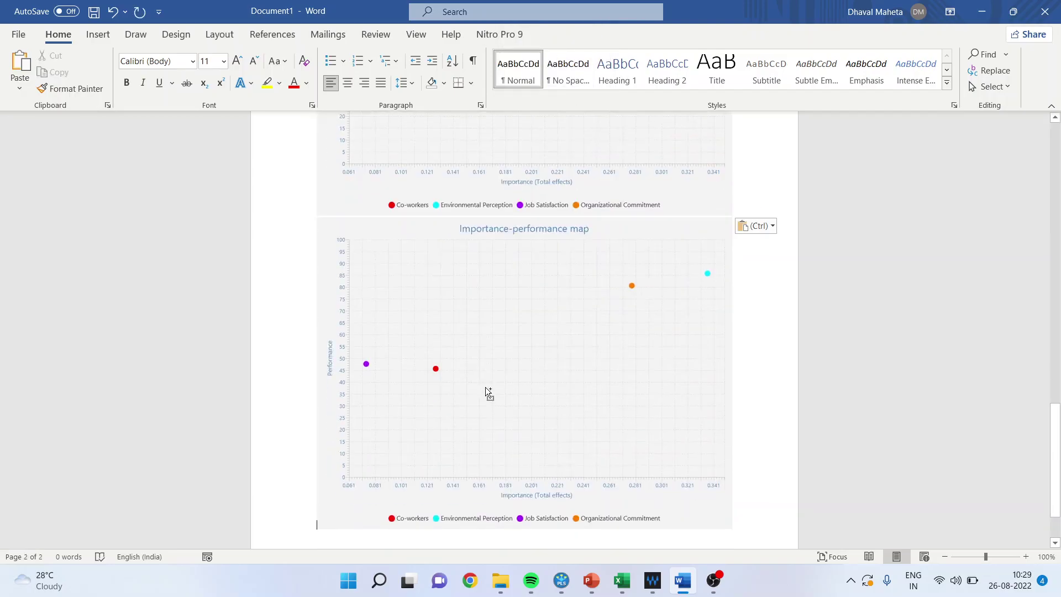
key(ctrl+z)
click(508, 299)
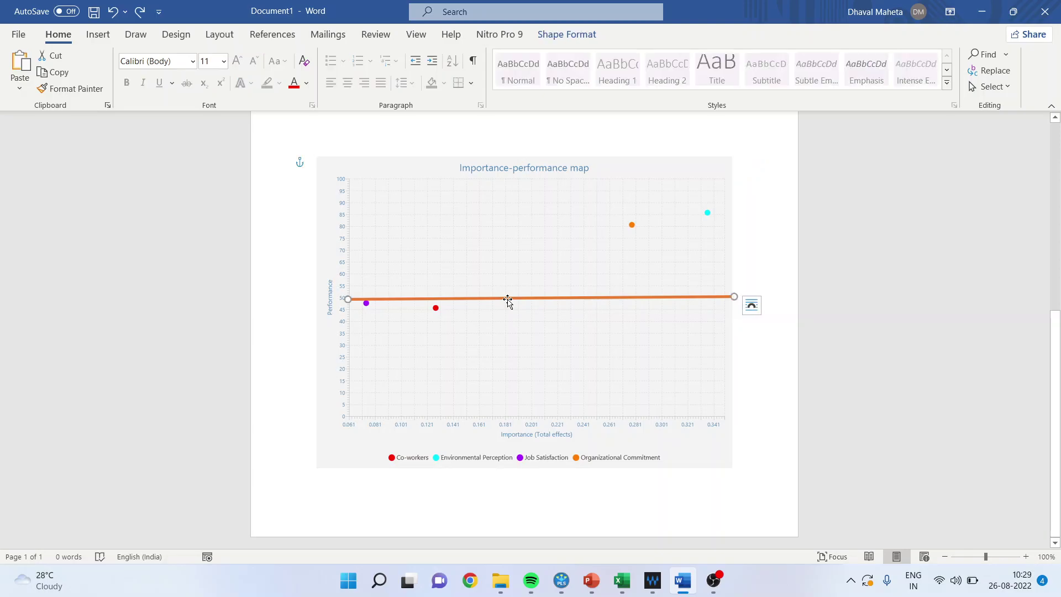
right_click(509, 298)
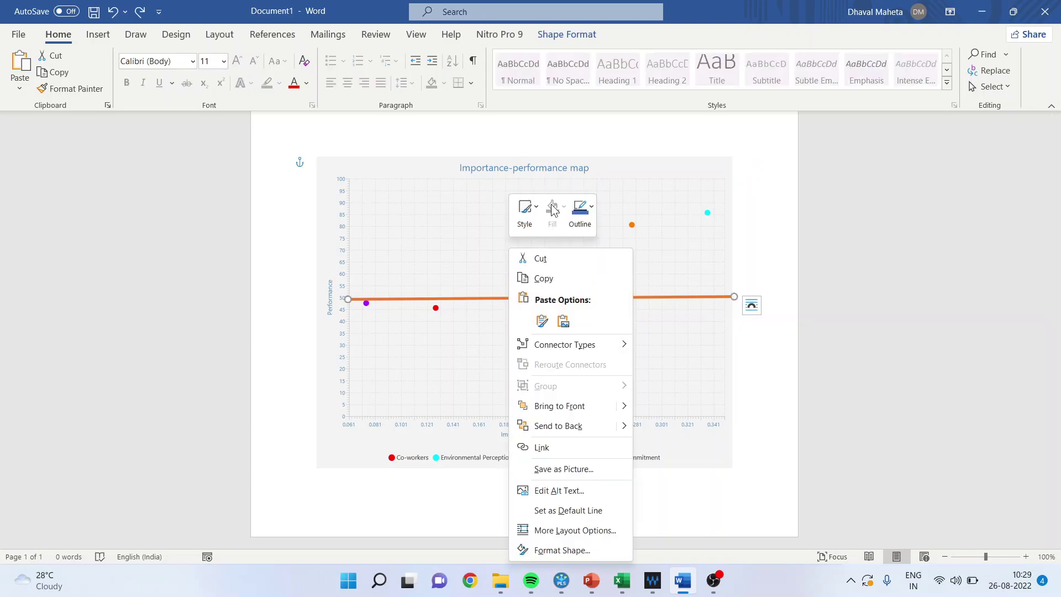
click(556, 276)
key(ctrl+v)
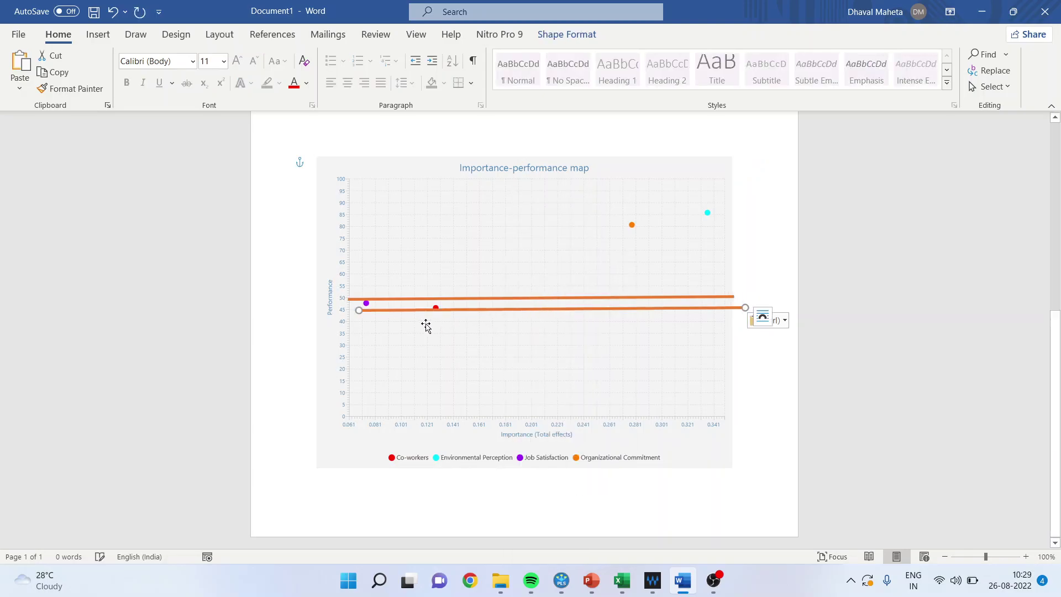
Step: Turn the copy into a full-height vertical line and extend the horizontal line to cross it
drag(360, 307, 367, 303)
drag(528, 229, 746, 212)
drag(745, 308, 744, 418)
drag(747, 211, 740, 178)
click(726, 298)
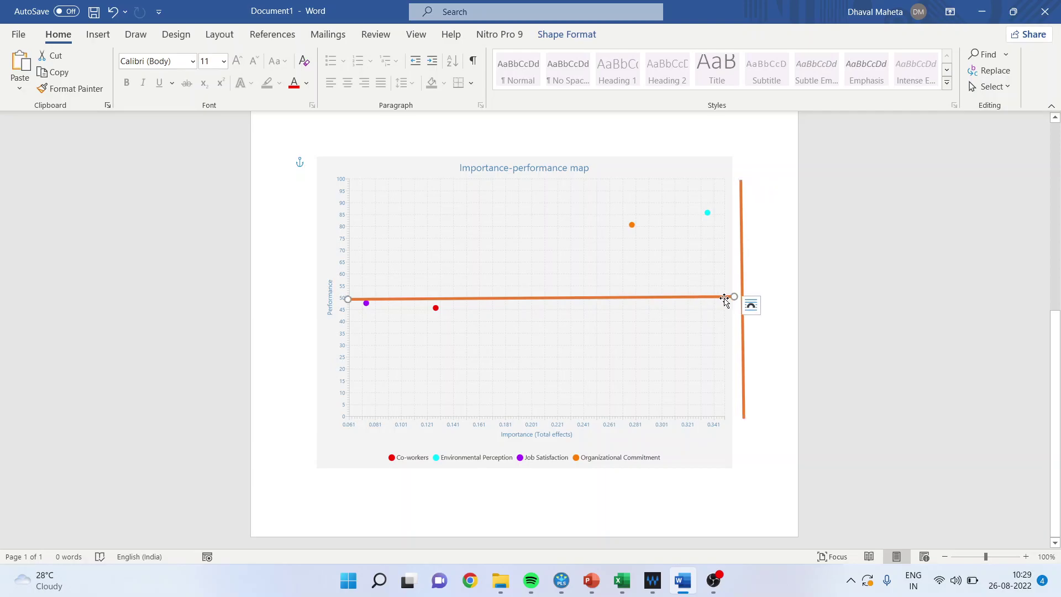
drag(735, 297, 768, 295)
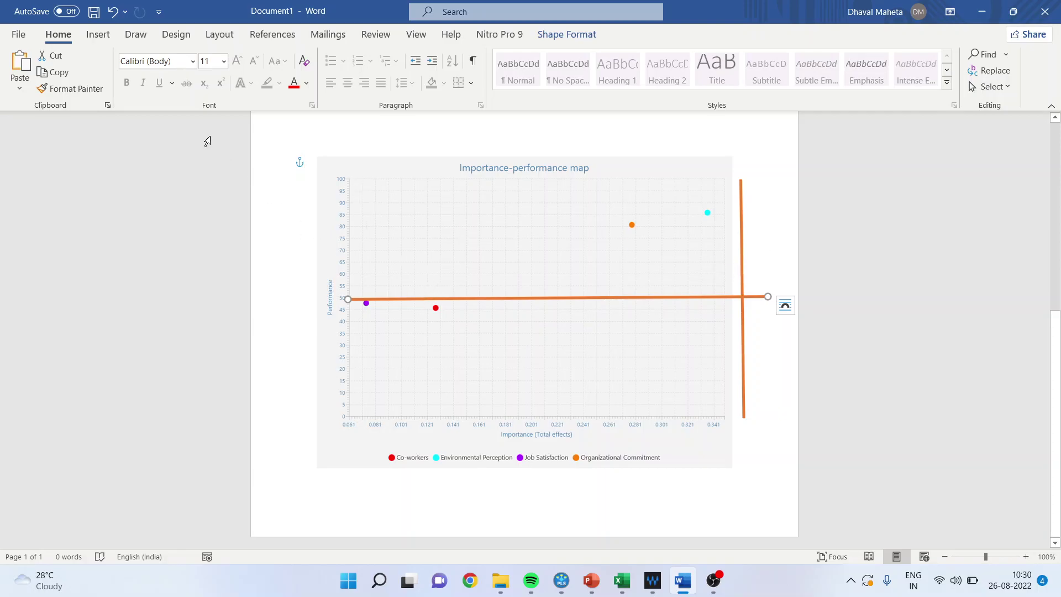
Step: Draw a small star right of the chart, above the horizontal orange line
click(98, 35)
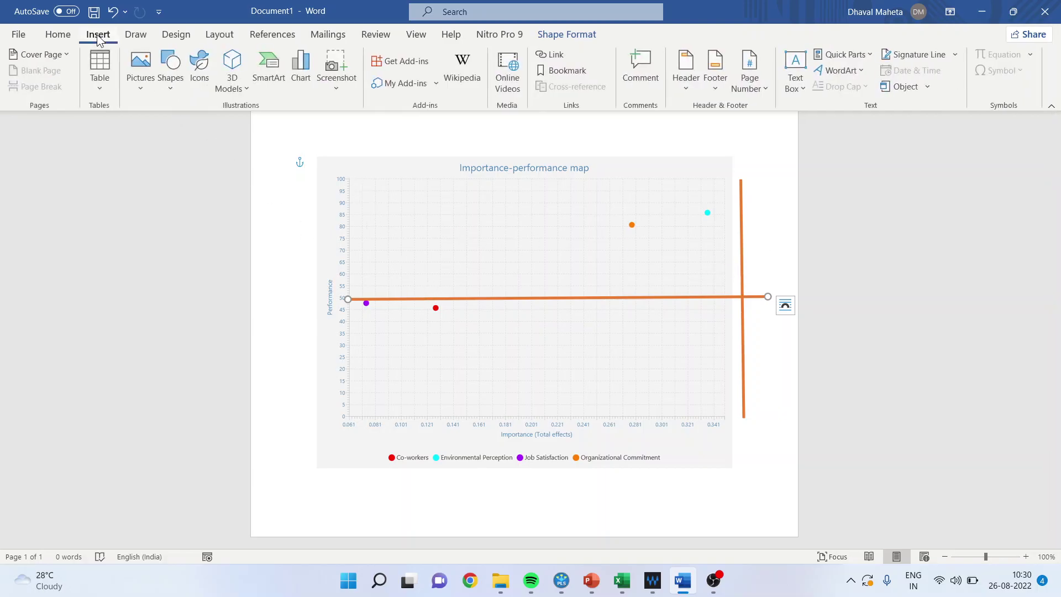
click(171, 85)
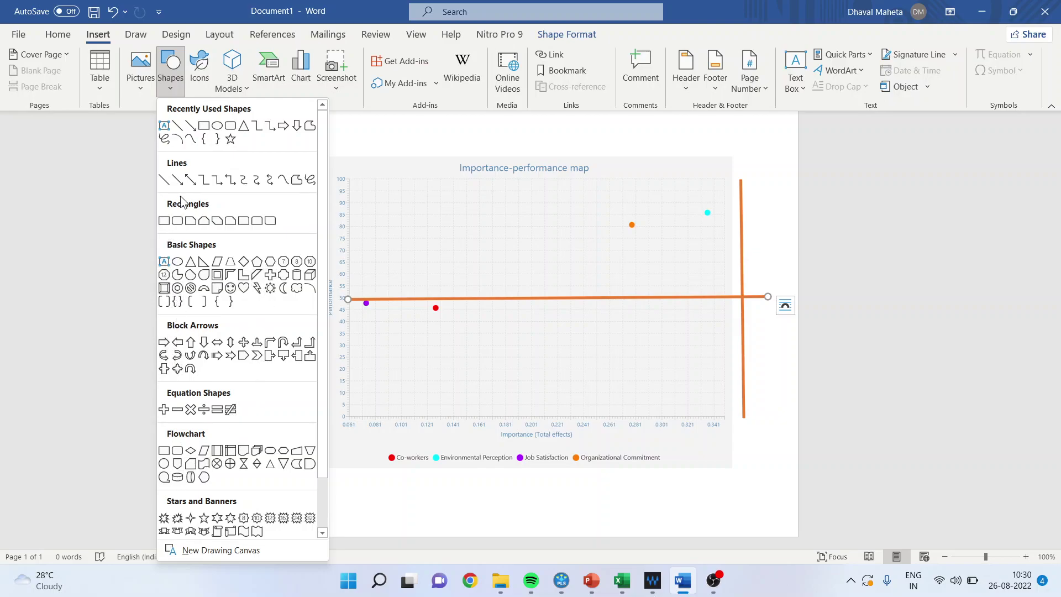
click(230, 138)
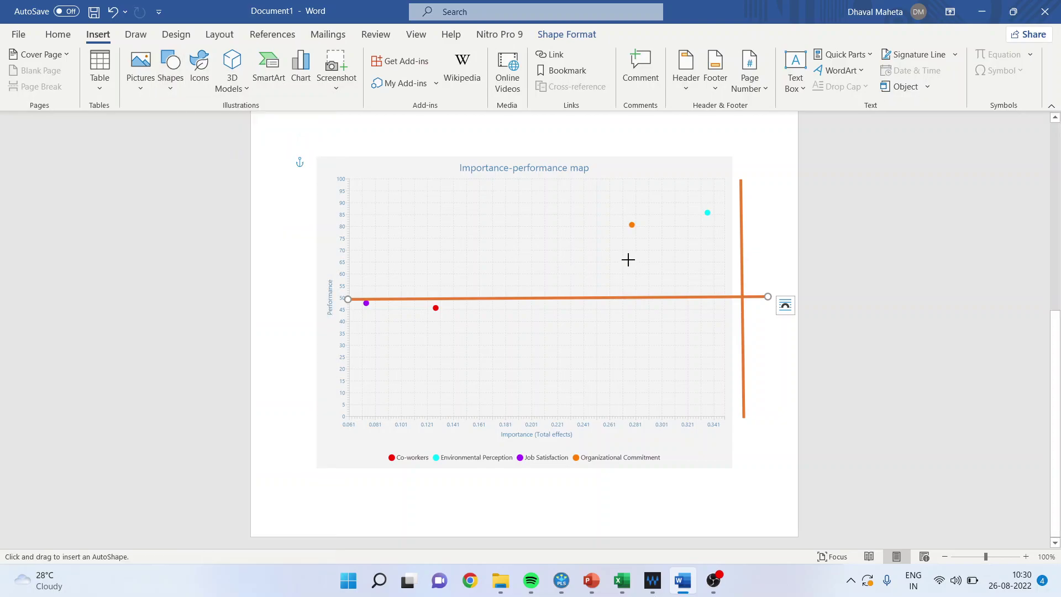
drag(757, 218, 777, 236)
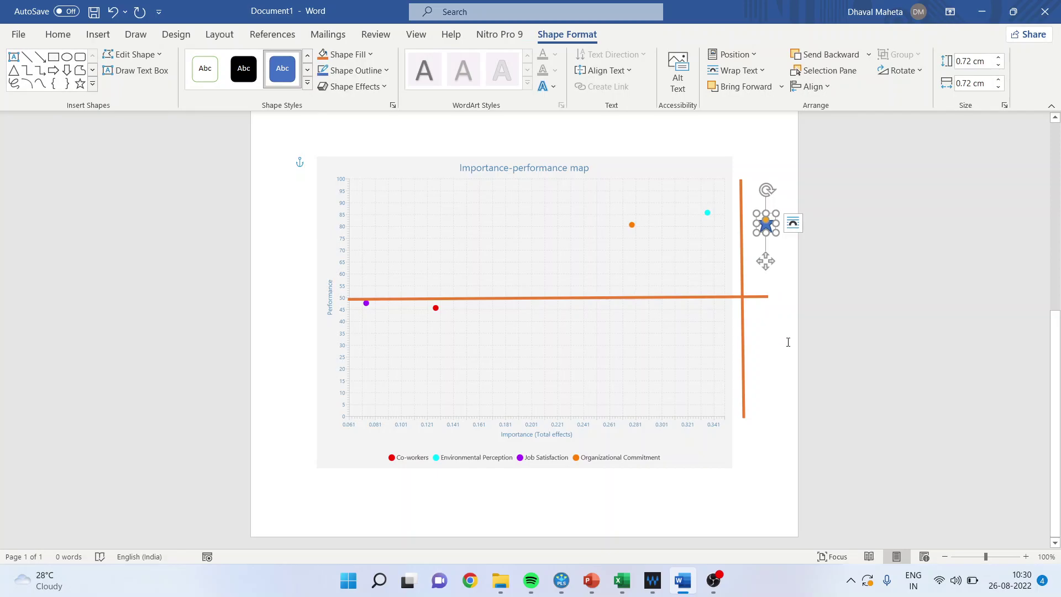
click(779, 343)
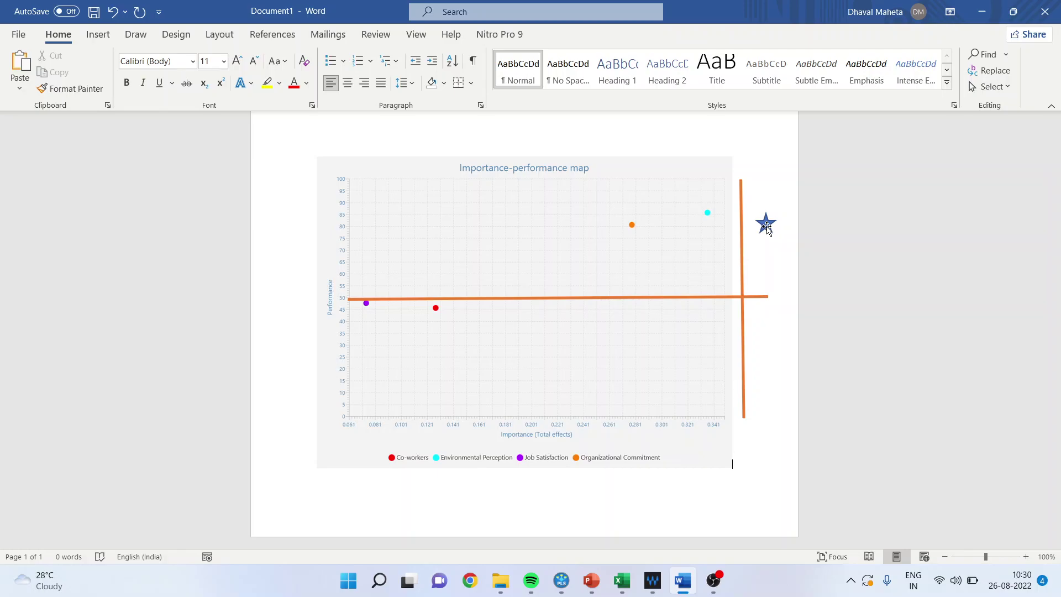
click(634, 260)
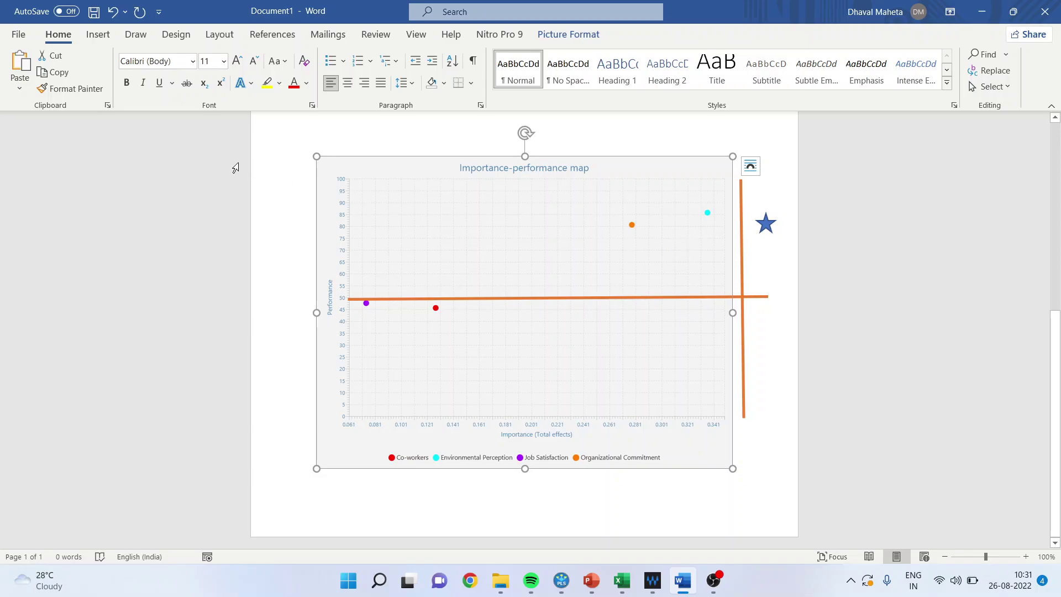
Step: With the red pen, draw arrows from the orange and cyan points toward the upper-right
click(136, 35)
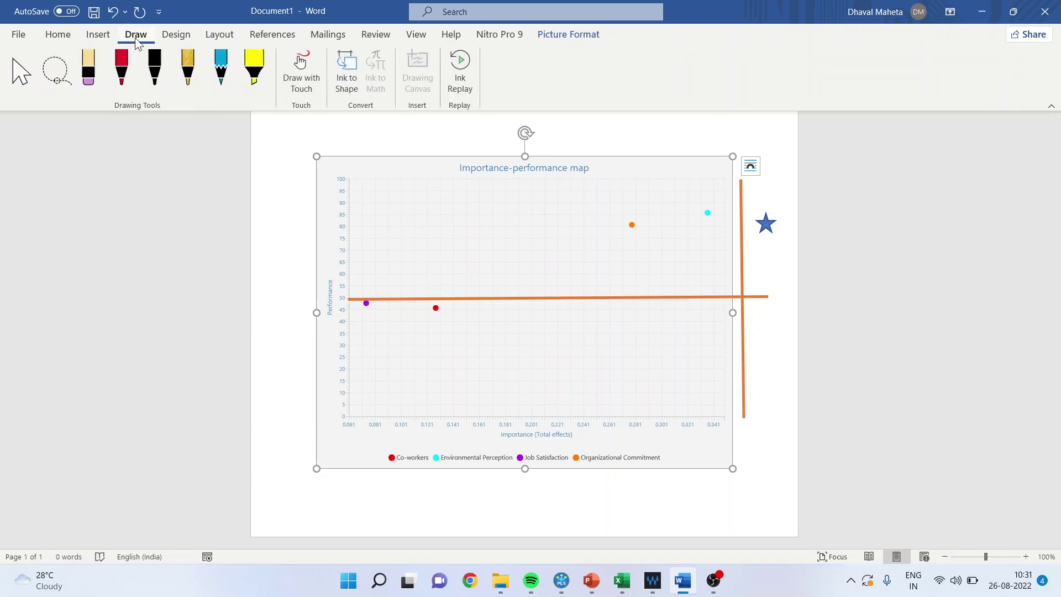
click(124, 84)
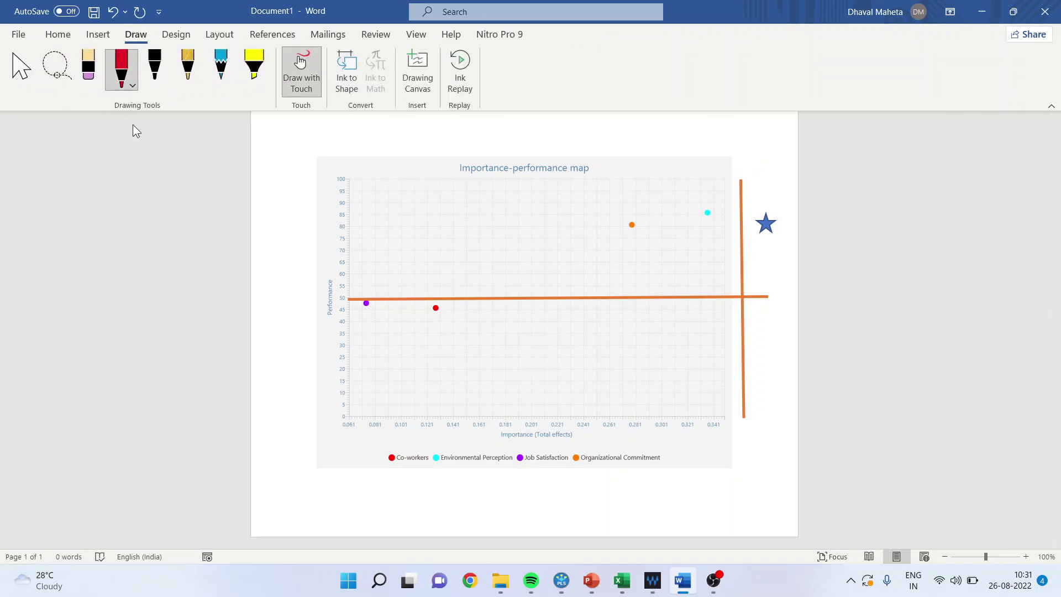
click(133, 86)
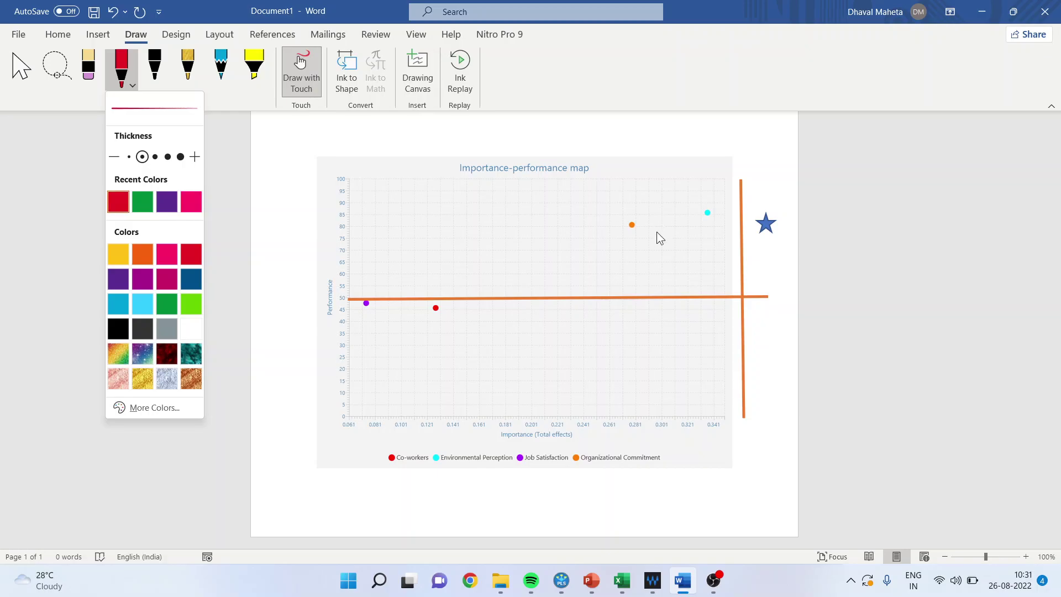
click(639, 232)
mouse_move(639, 231)
mouse_down()
mouse_move(671, 254)
mouse_move(733, 257)
mouse_up()
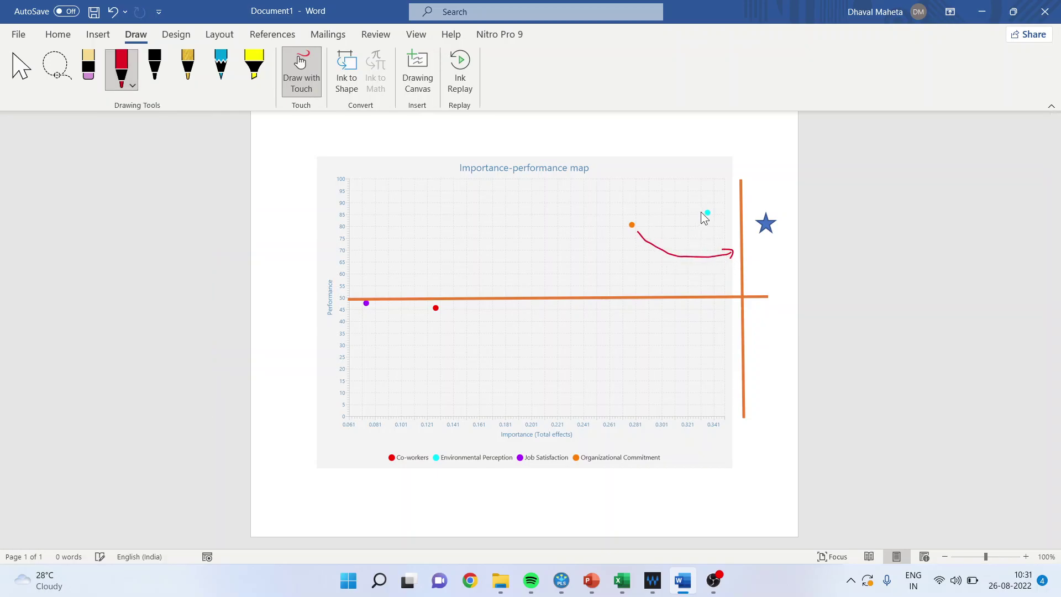
mouse_move(701, 211)
mouse_down()
mouse_move(706, 192)
mouse_move(758, 200)
mouse_move(750, 204)
mouse_up()
Step: Loop red ink around the purple and red points and add marks near the vertical line
drag(445, 305, 419, 303)
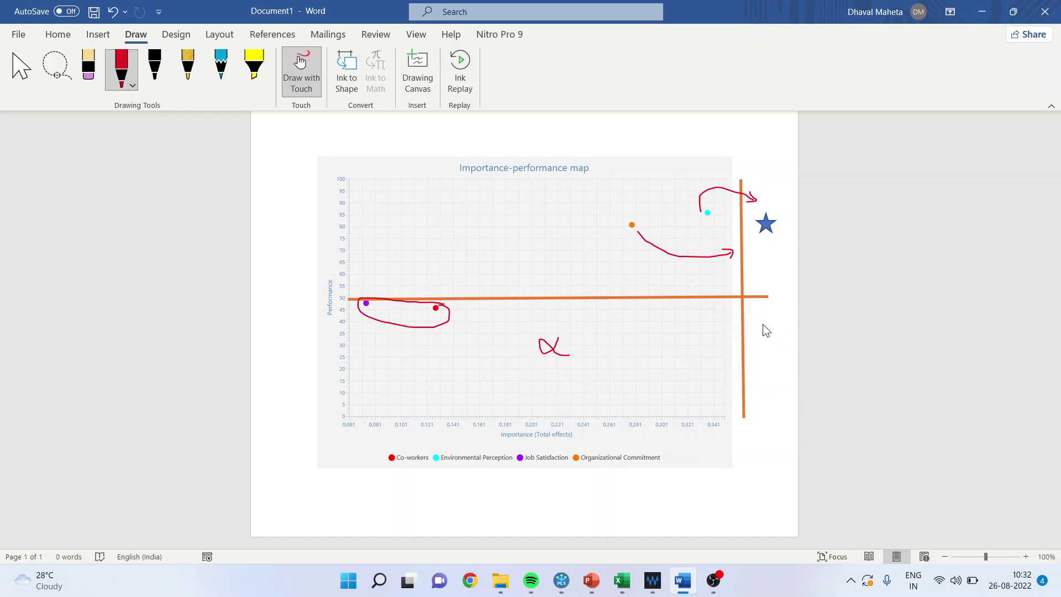
drag(771, 323, 762, 332)
drag(776, 325, 778, 285)
Step: Review construct total effects and performances, then show the indicator map of all 16 items
key(alt+Tab)
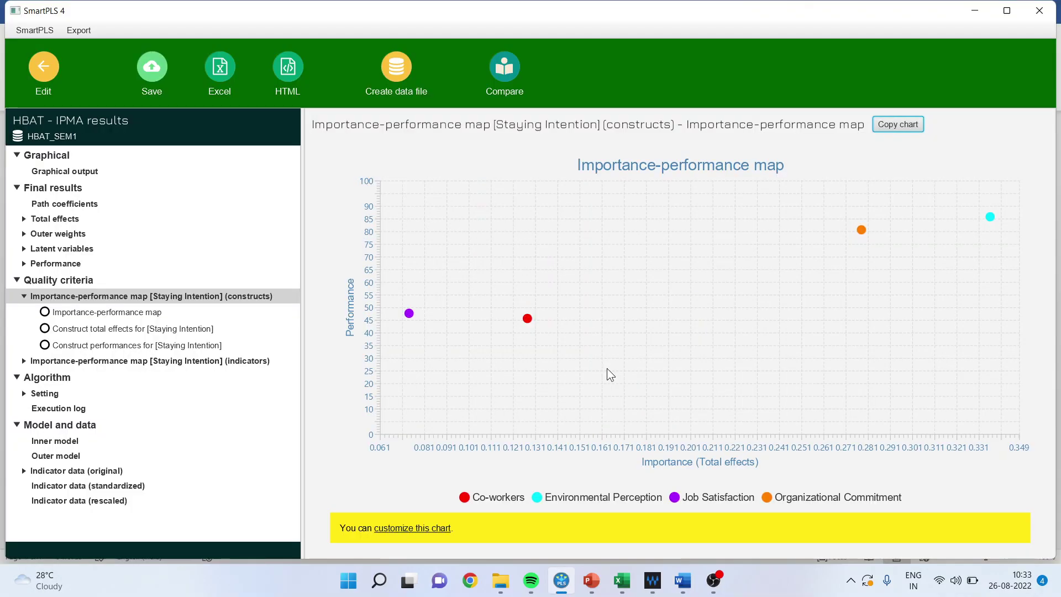
click(106, 327)
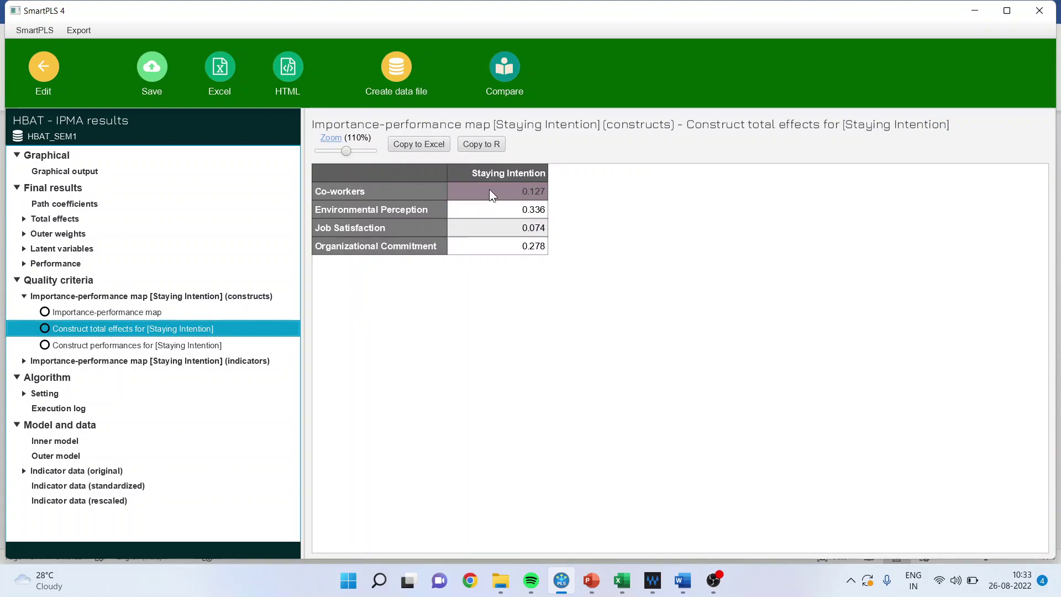
click(173, 346)
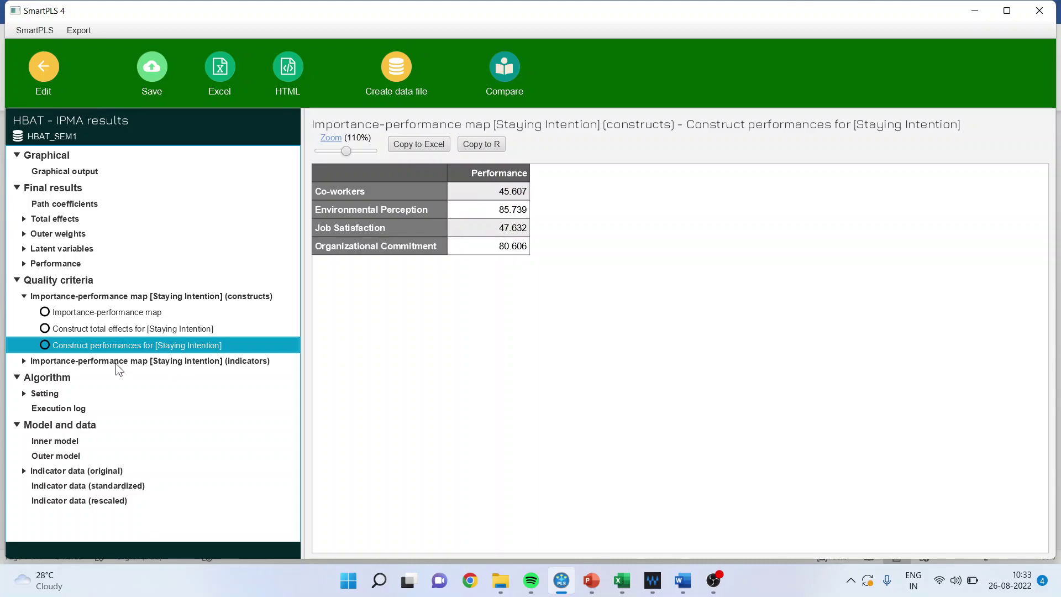
click(24, 362)
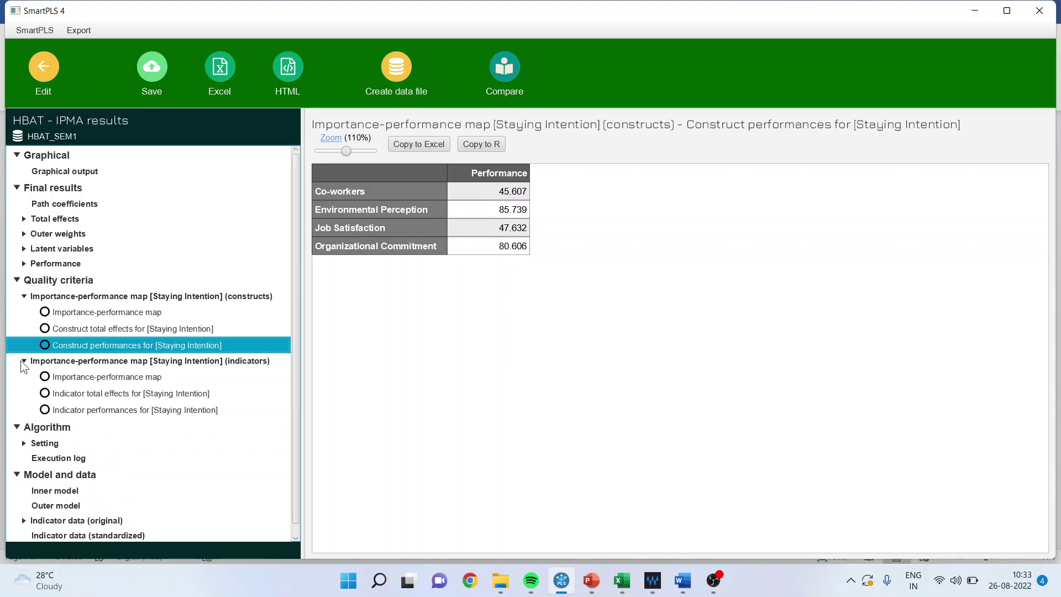
click(126, 379)
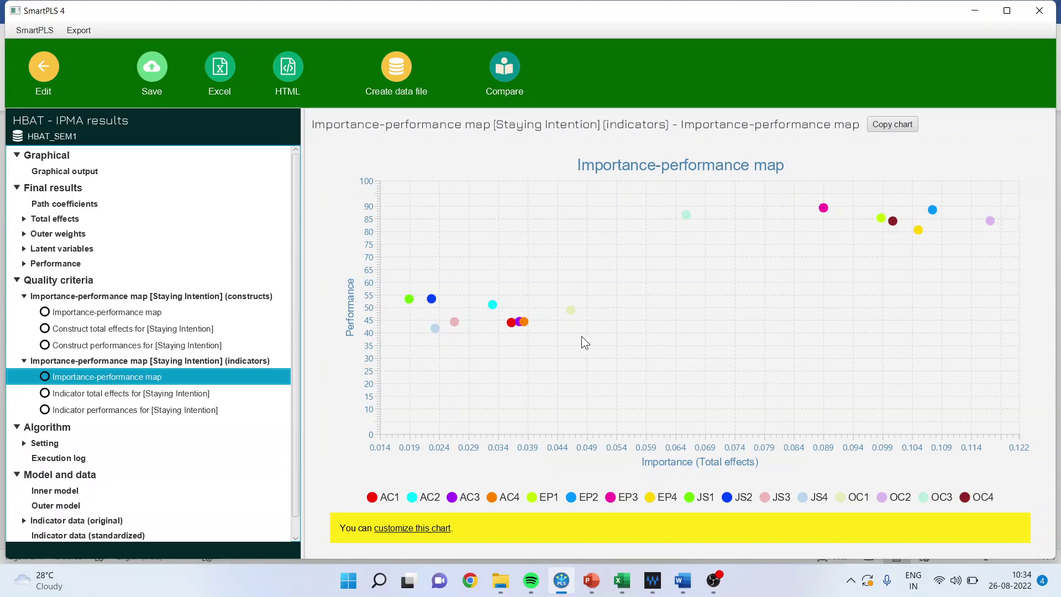
Step: Check indicator performances for AC1, AC3, AC4, then indicator total effects for EP3 and AC4
click(149, 392)
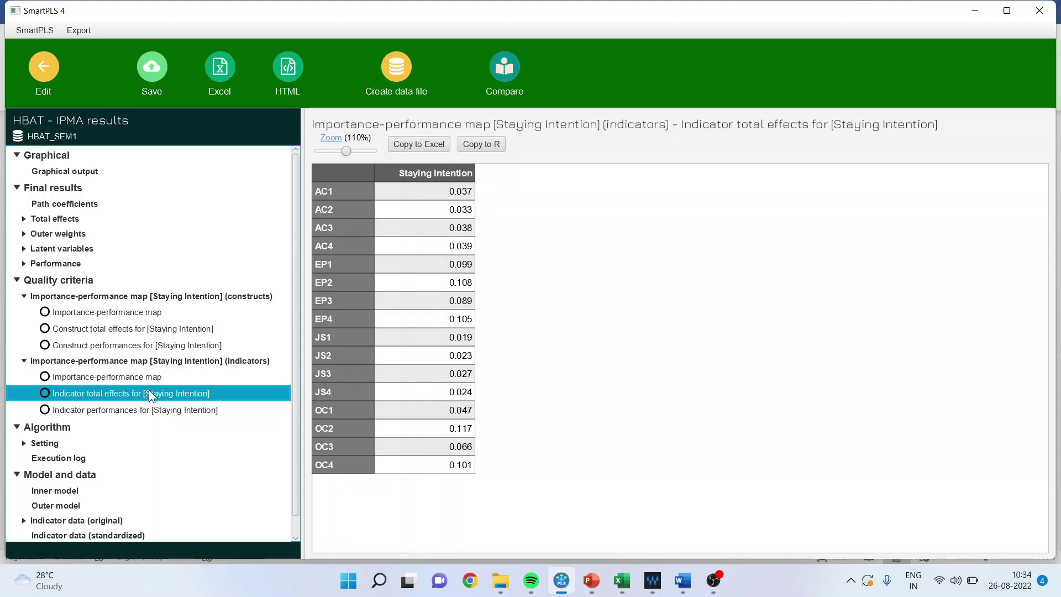
click(144, 413)
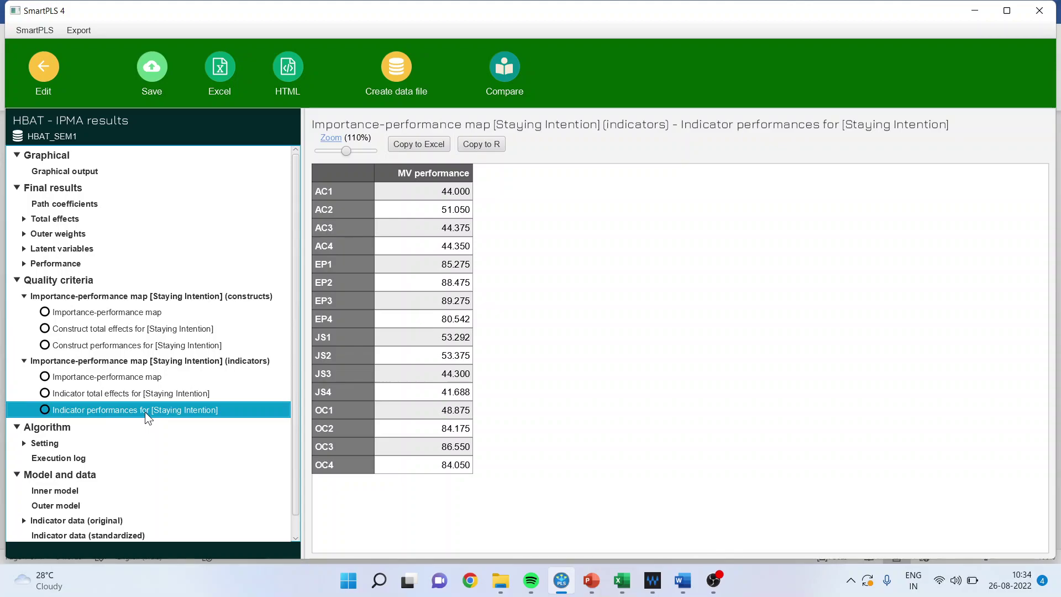
click(467, 191)
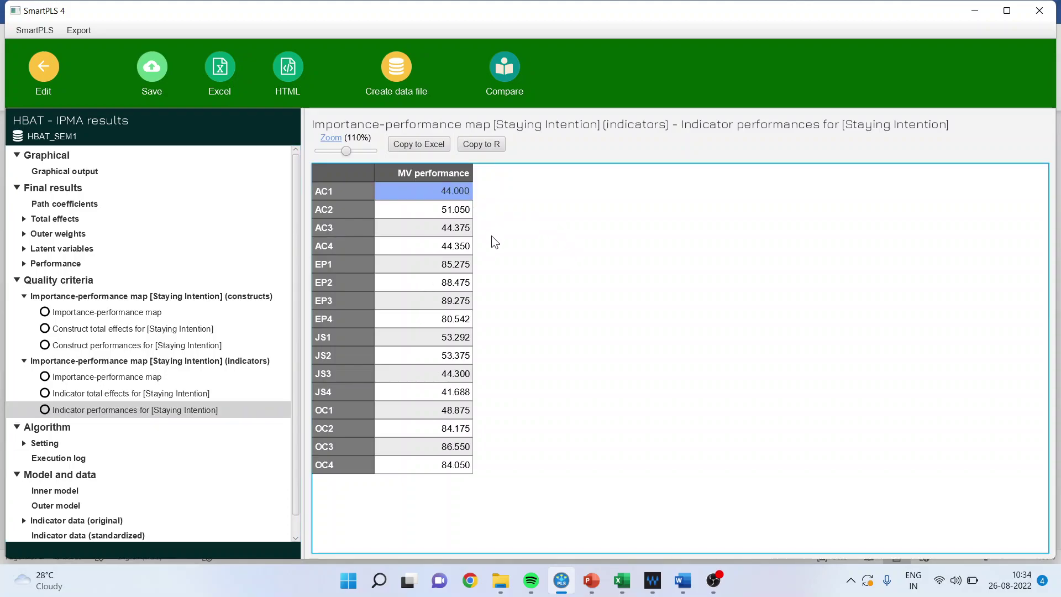
click(445, 230)
click(445, 246)
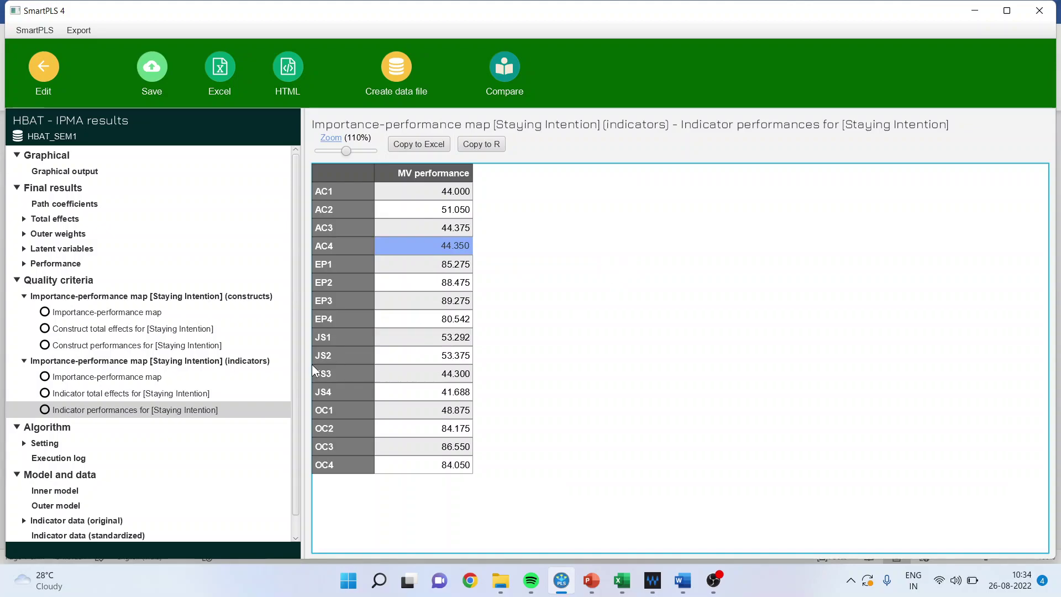
click(176, 393)
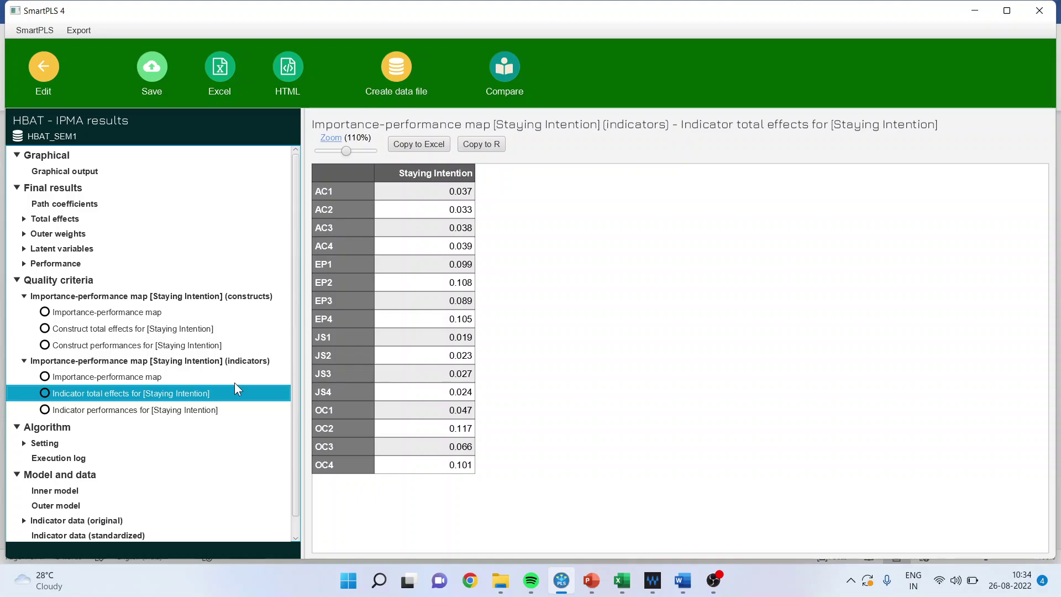
click(456, 304)
click(454, 248)
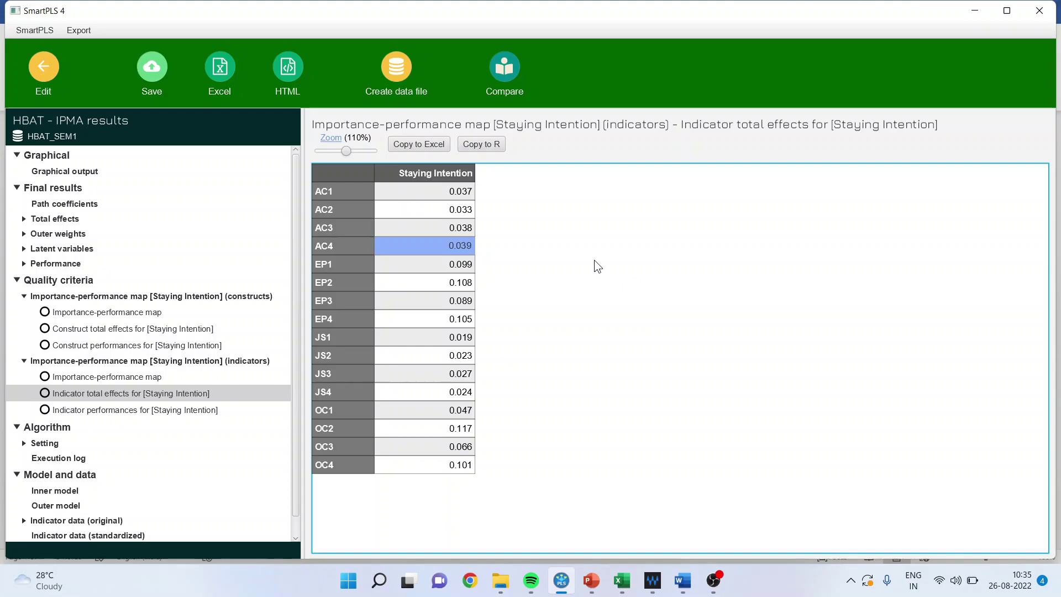
Step: Bring the IPMA Analysis deck to the front on slide 9, 'Implications of the research'
click(592, 580)
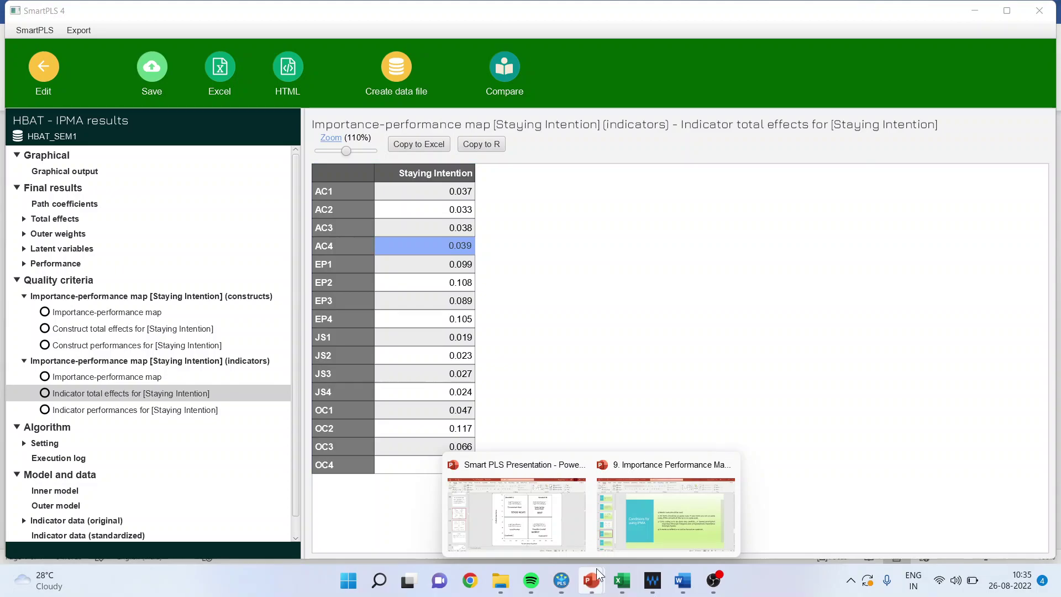
click(651, 531)
click(84, 494)
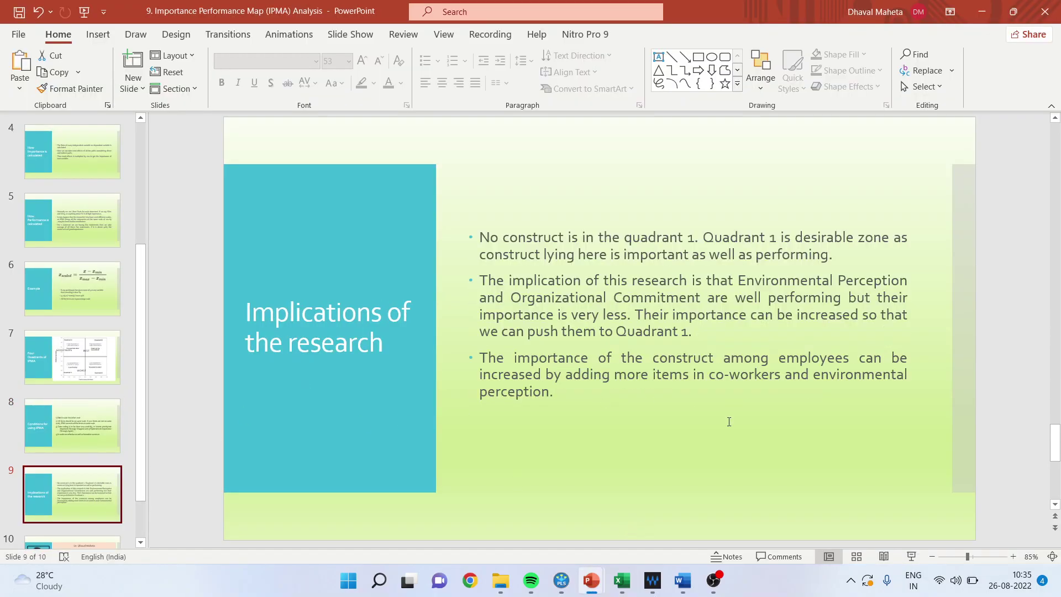